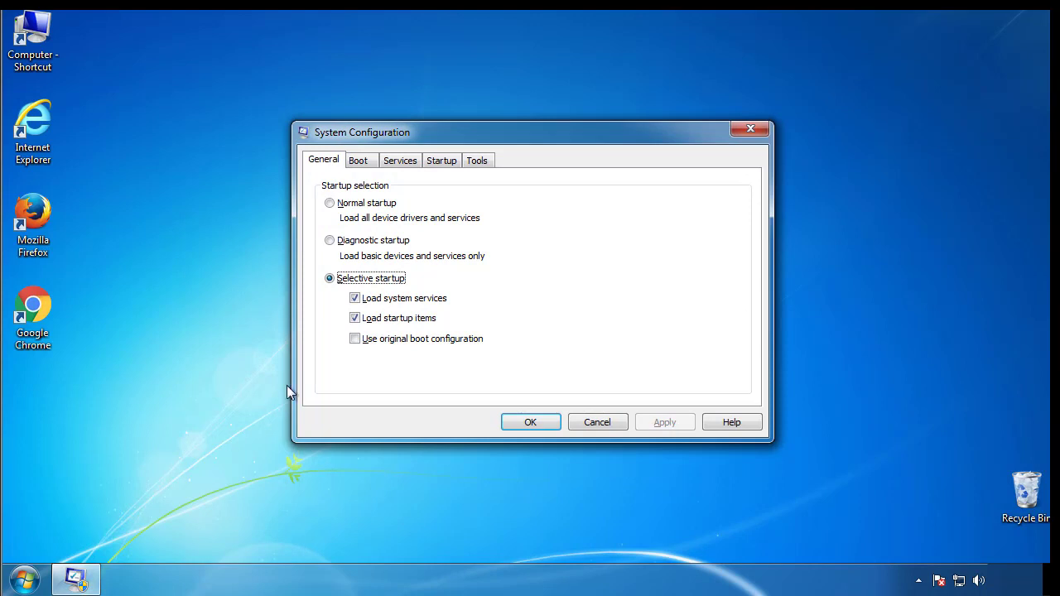
# Enable Safe boot with the Minimal option, restart the computer, and close the safe mode help window.
pyautogui.click(357, 162)
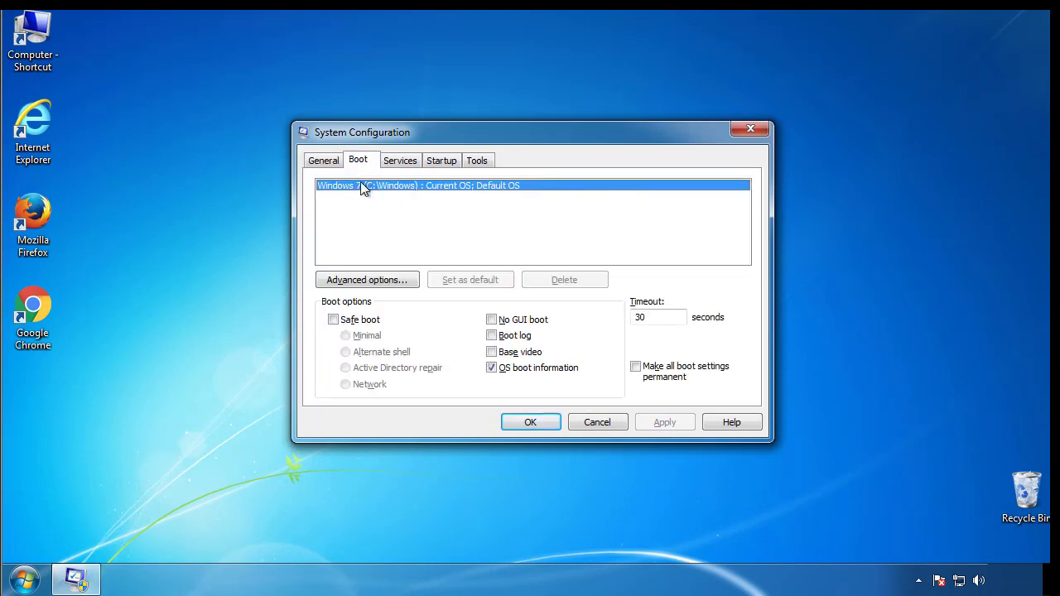
pyautogui.click(332, 320)
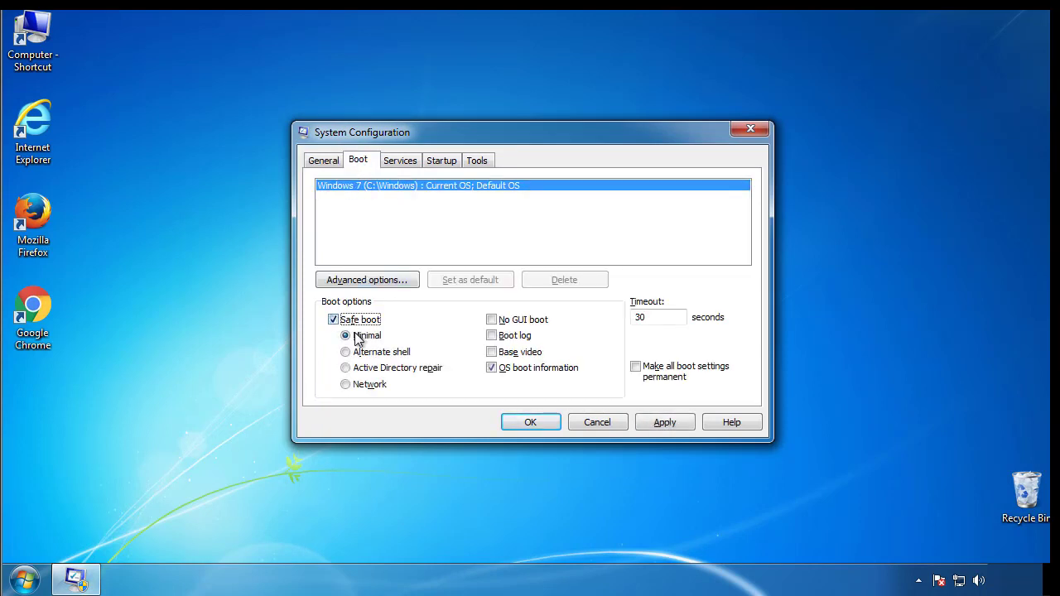
pyautogui.click(537, 422)
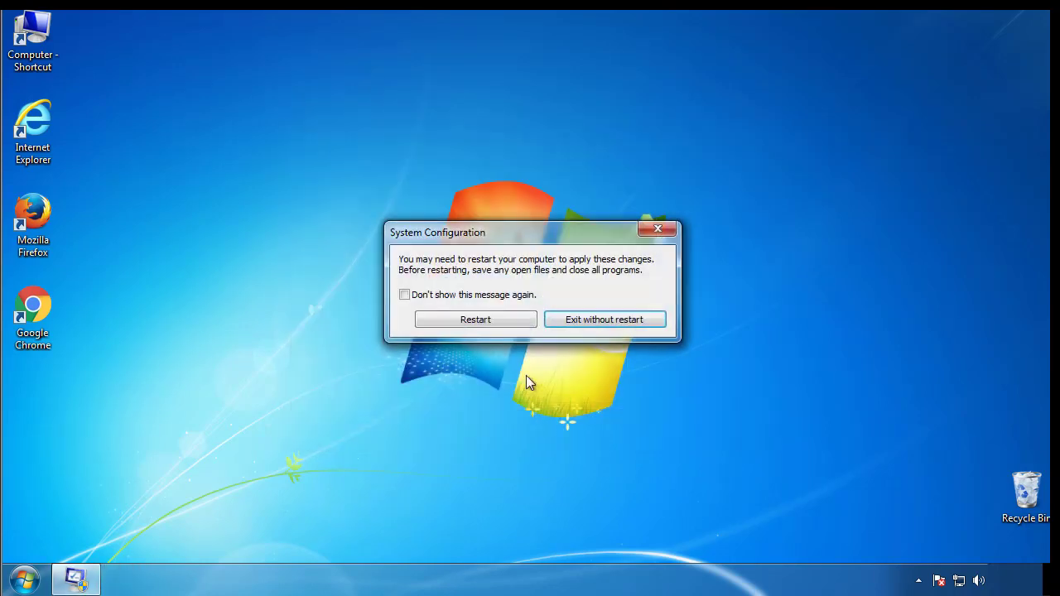
pyautogui.click(482, 322)
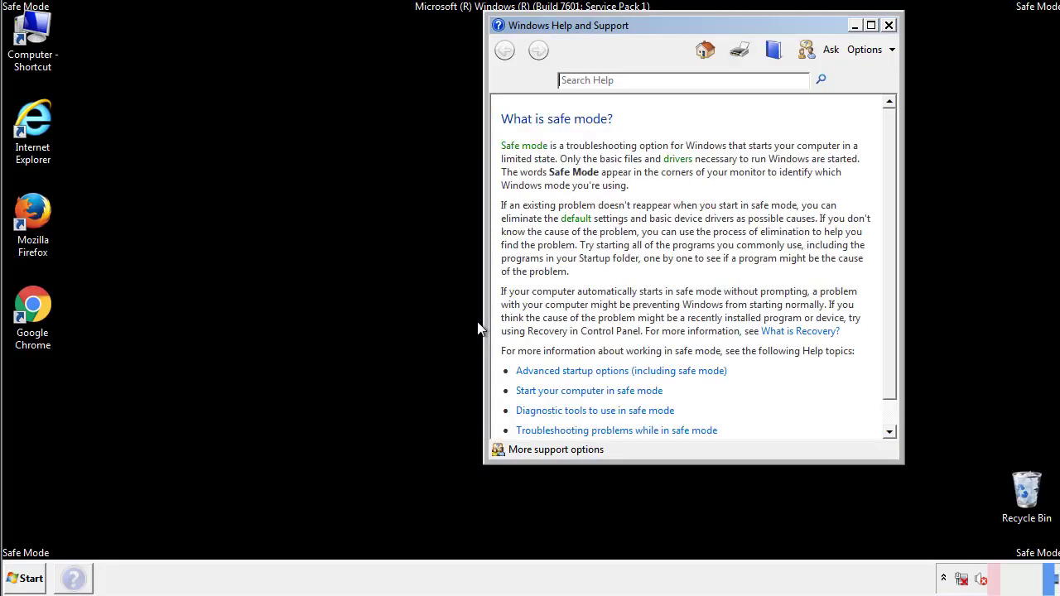
pyautogui.click(888, 25)
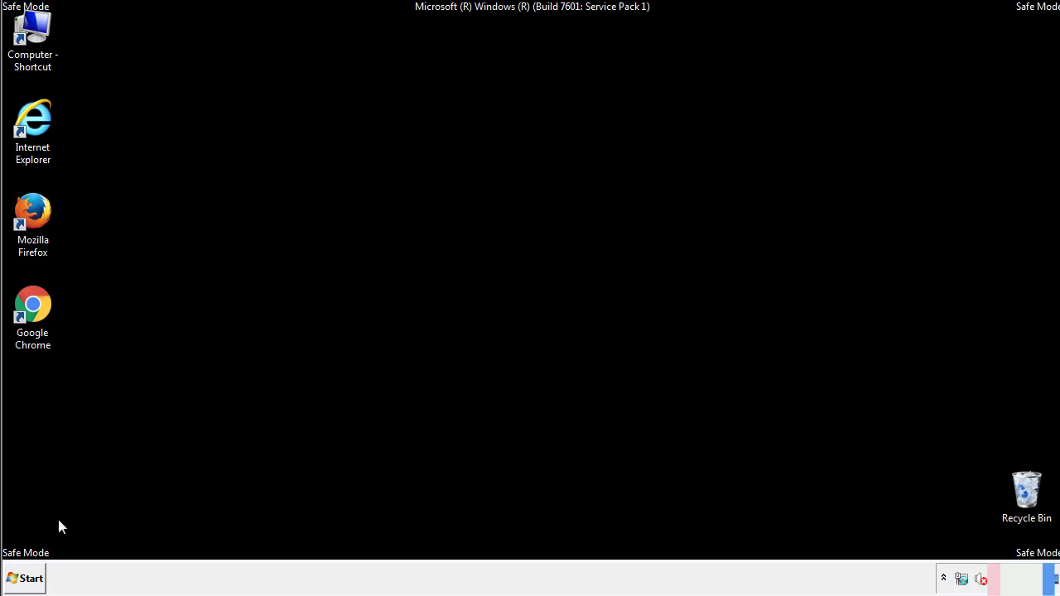
# Set Control Panel's Folder Options to show hidden files, folders, and drives, and close Control Panel.
pyautogui.click(25, 579)
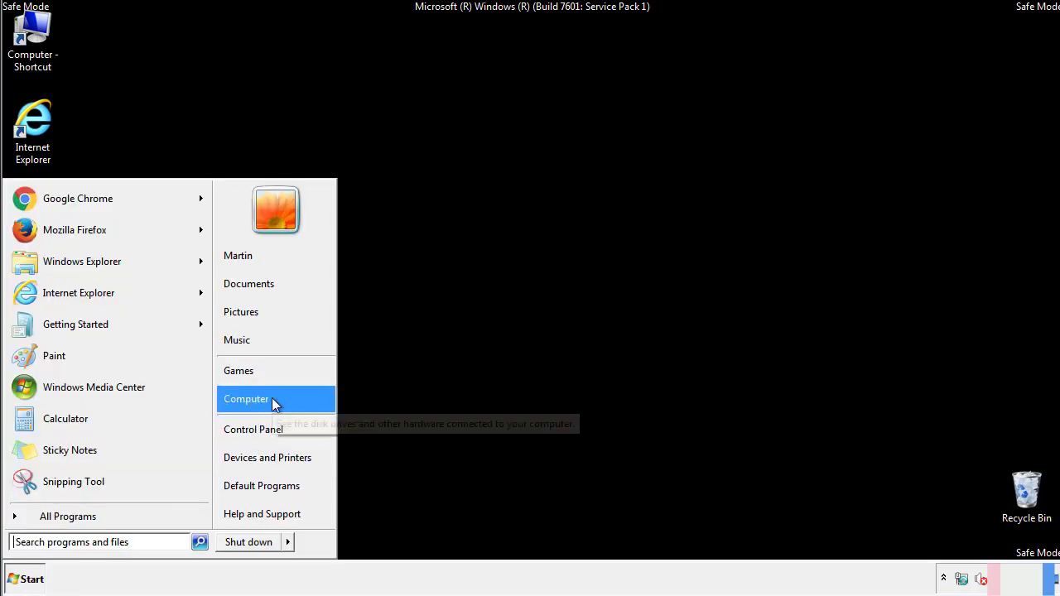
pyautogui.click(265, 428)
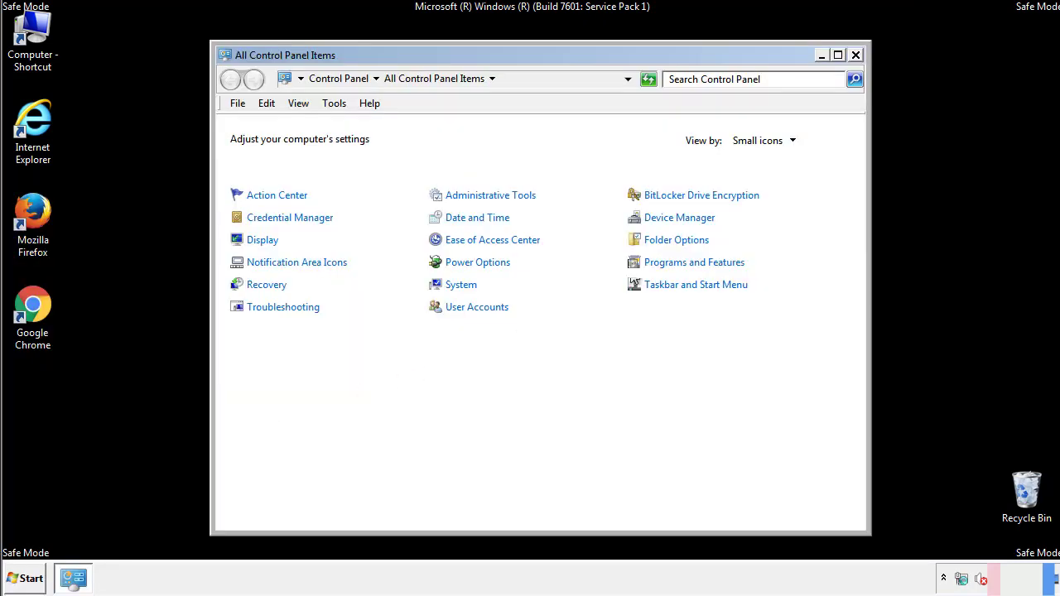
pyautogui.click(677, 239)
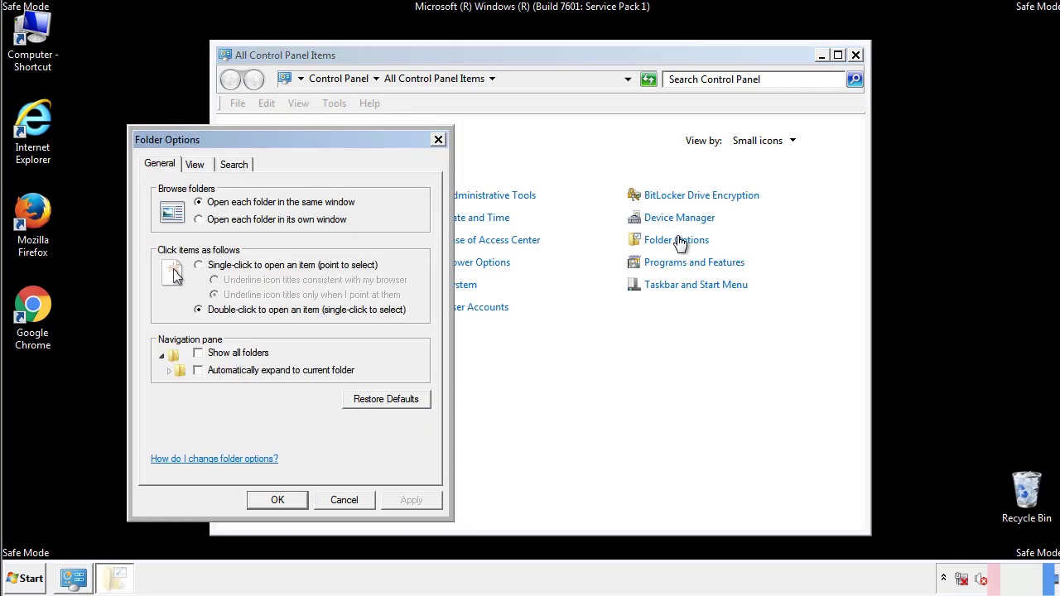
pyautogui.click(195, 164)
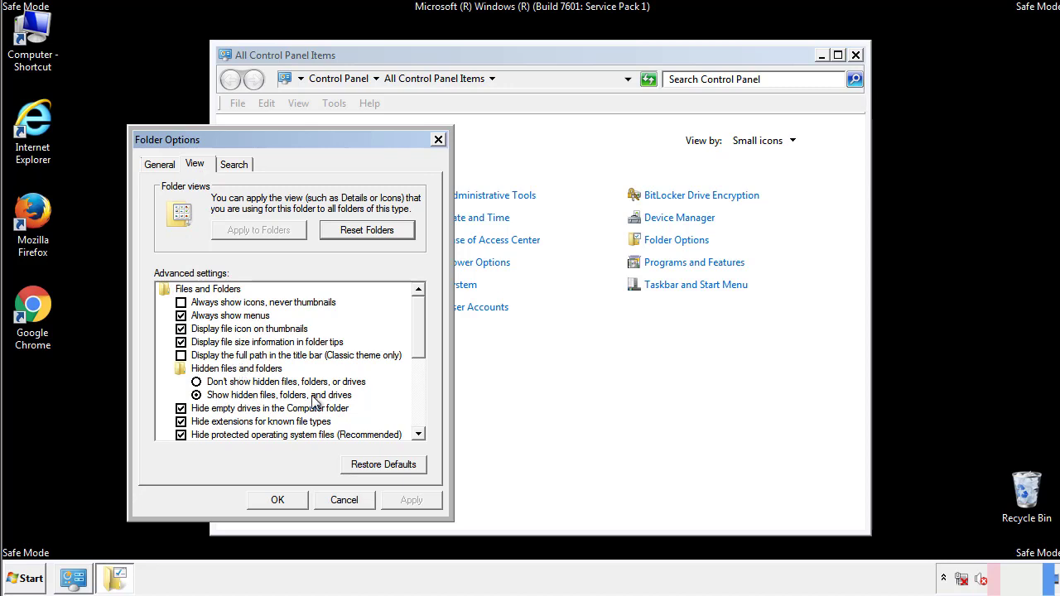
pyautogui.click(279, 500)
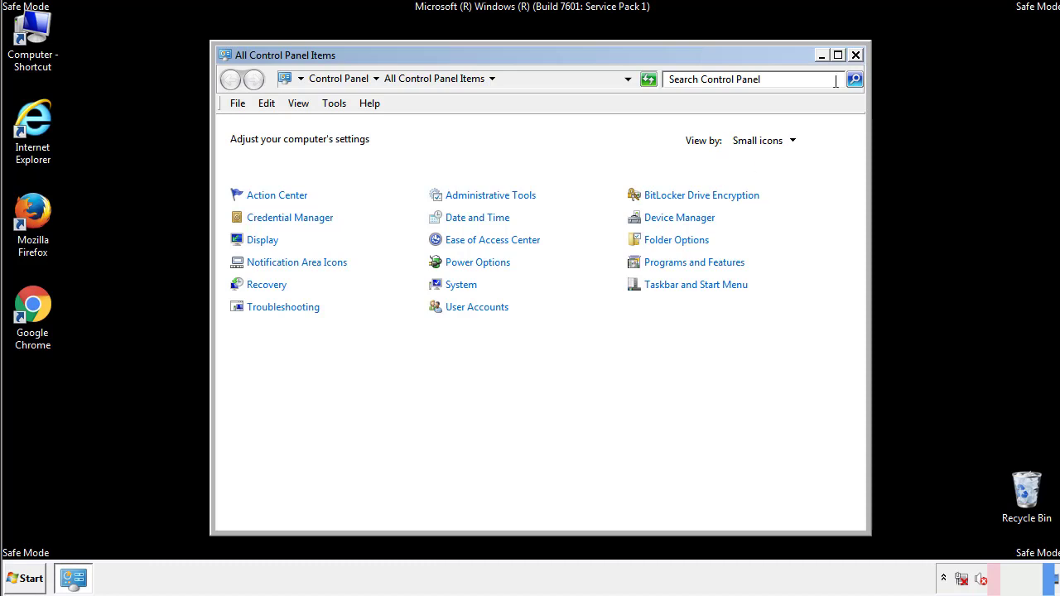
pyautogui.click(855, 55)
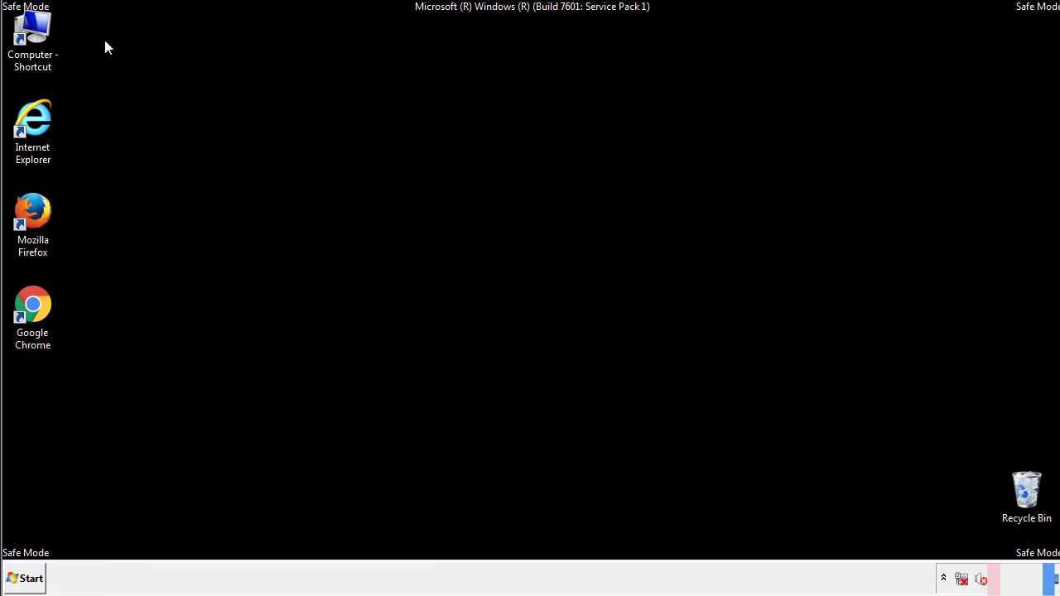
# Browse from Computer to the folder C:\Windows\System32\drivers\etc.
pyautogui.doubleClick(41, 30)
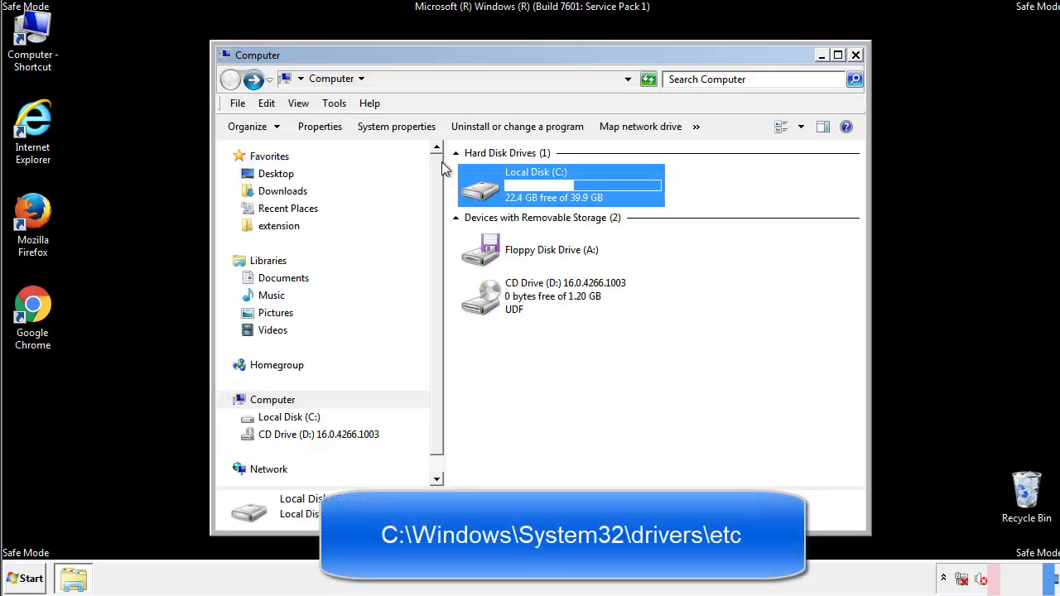
pyautogui.doubleClick(484, 188)
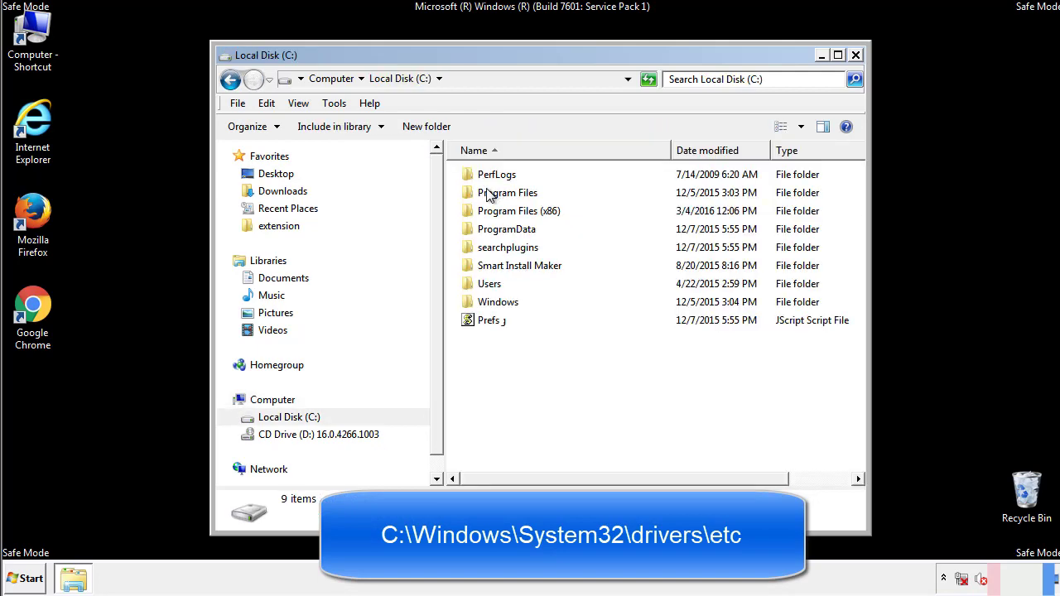
pyautogui.click(484, 305)
pyautogui.doubleClick(483, 305)
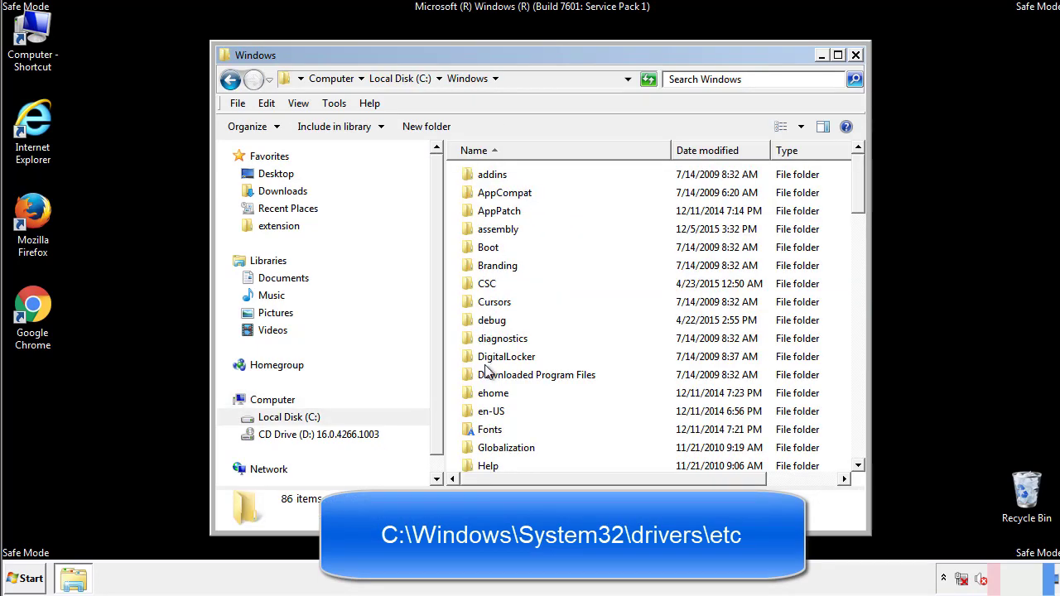
pyautogui.scroll(-4, 486, 369)
pyautogui.scroll(-5, 489, 377)
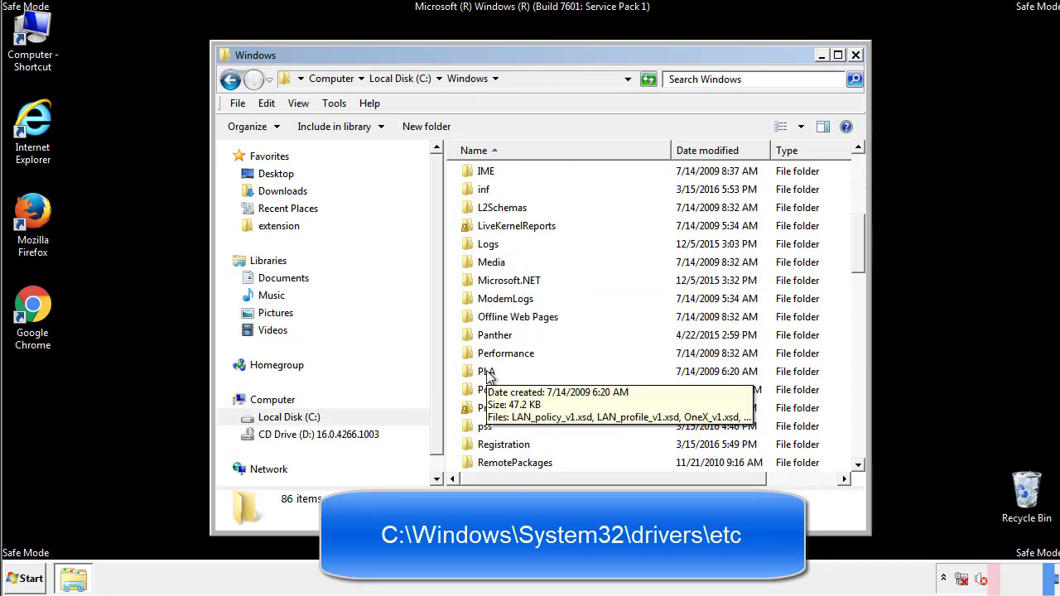
pyautogui.scroll(-2, 486, 377)
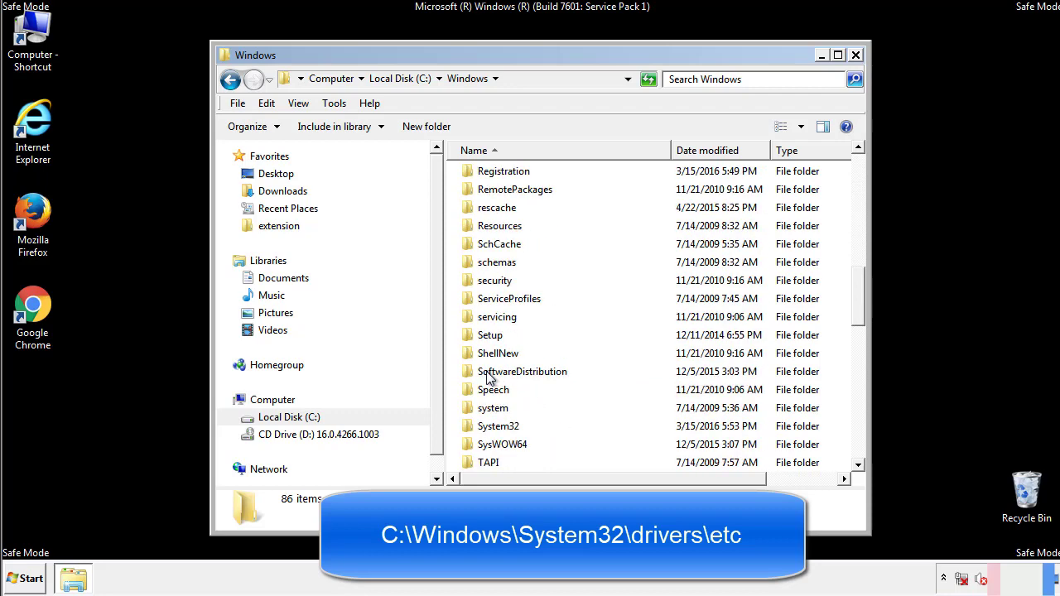
pyautogui.doubleClick(495, 431)
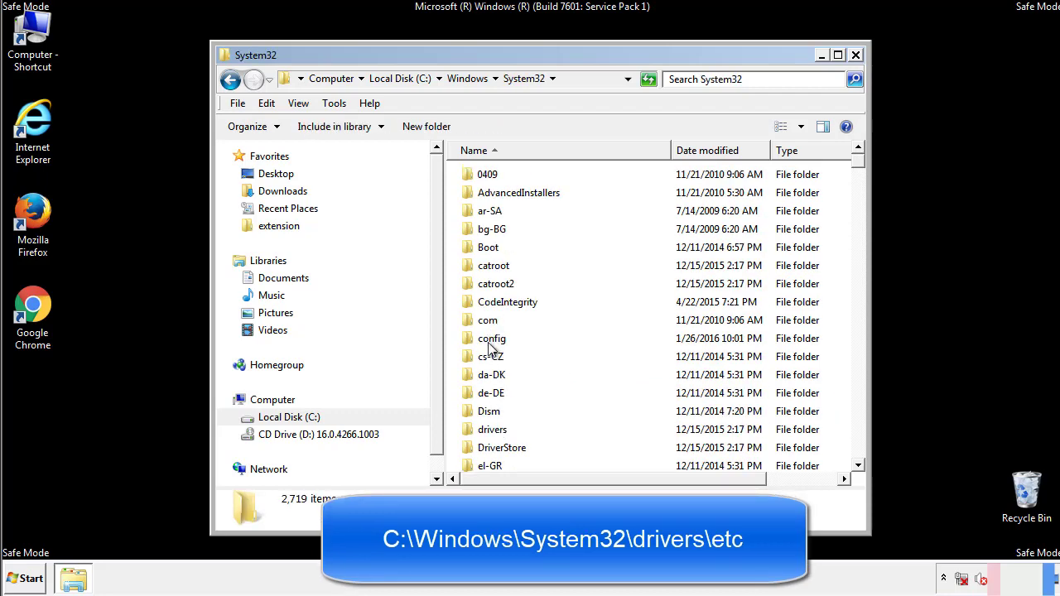
pyautogui.click(493, 432)
pyautogui.doubleClick(490, 433)
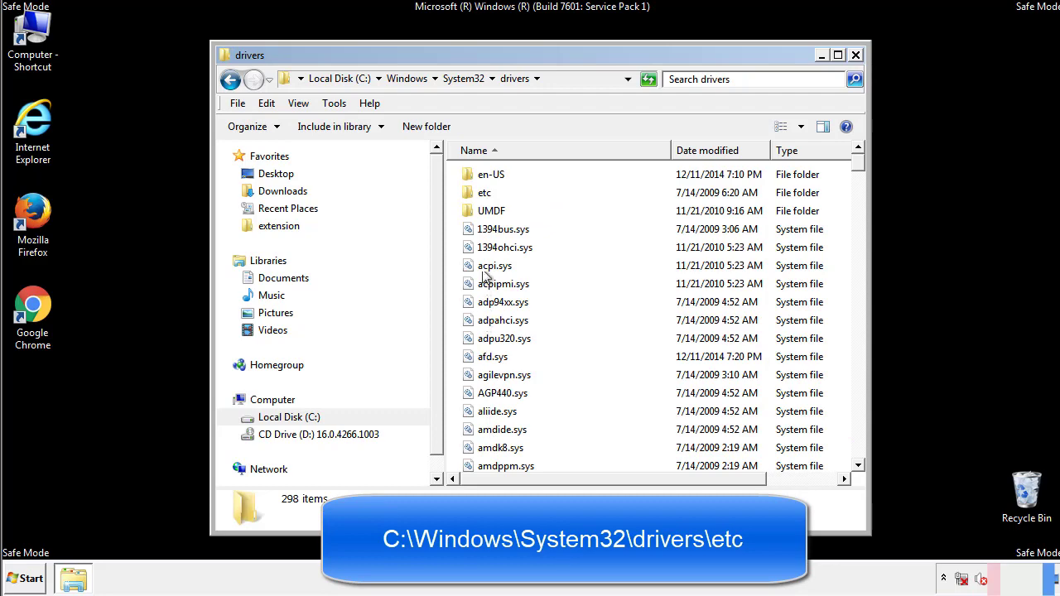
pyautogui.doubleClick(481, 193)
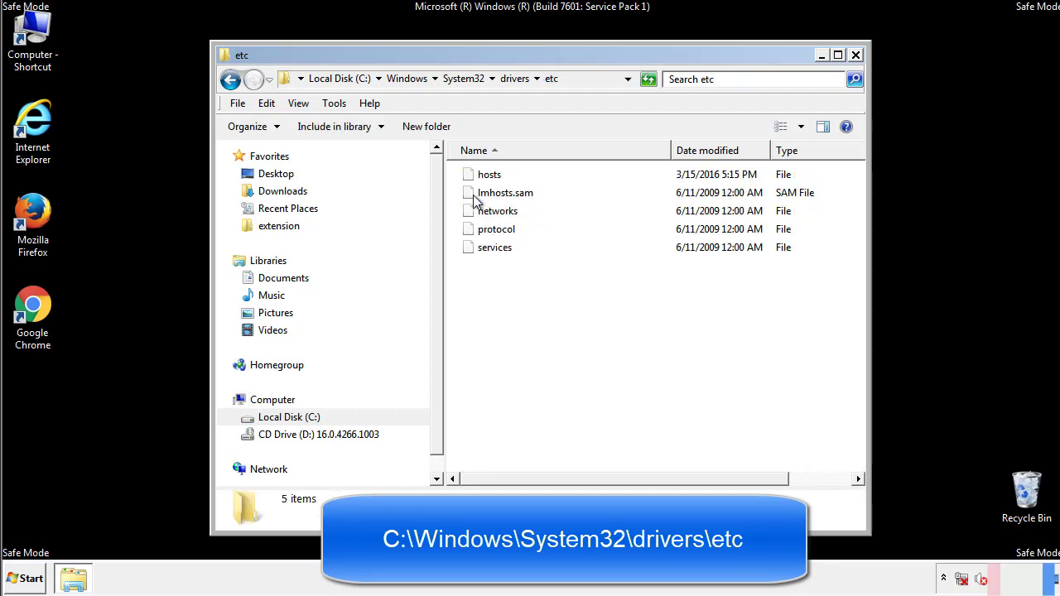
# Open the hosts file with Notepad and move its window fully into view.
pyautogui.doubleClick(488, 176)
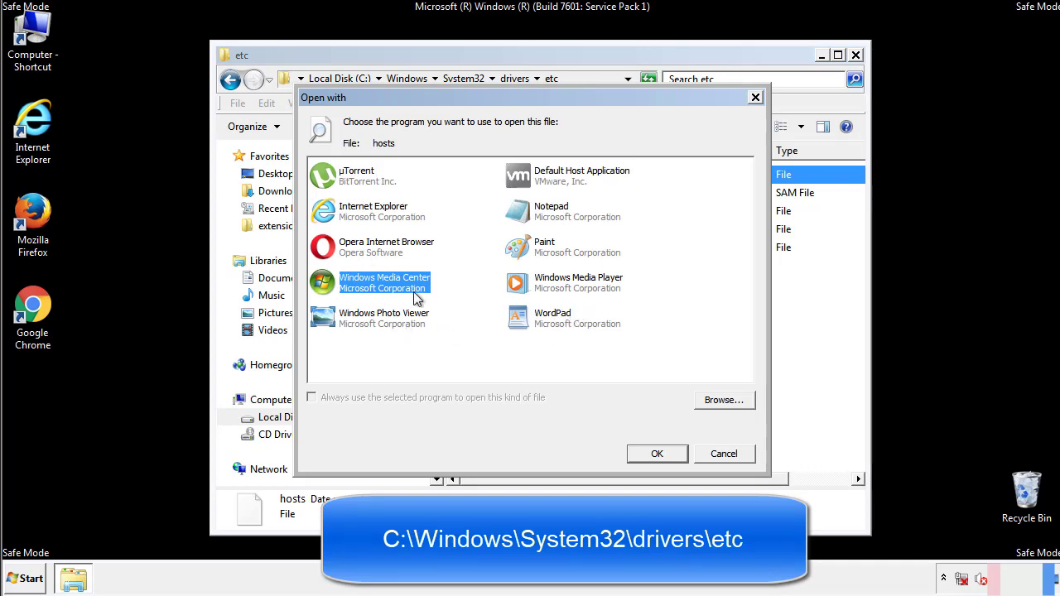
pyautogui.click(536, 216)
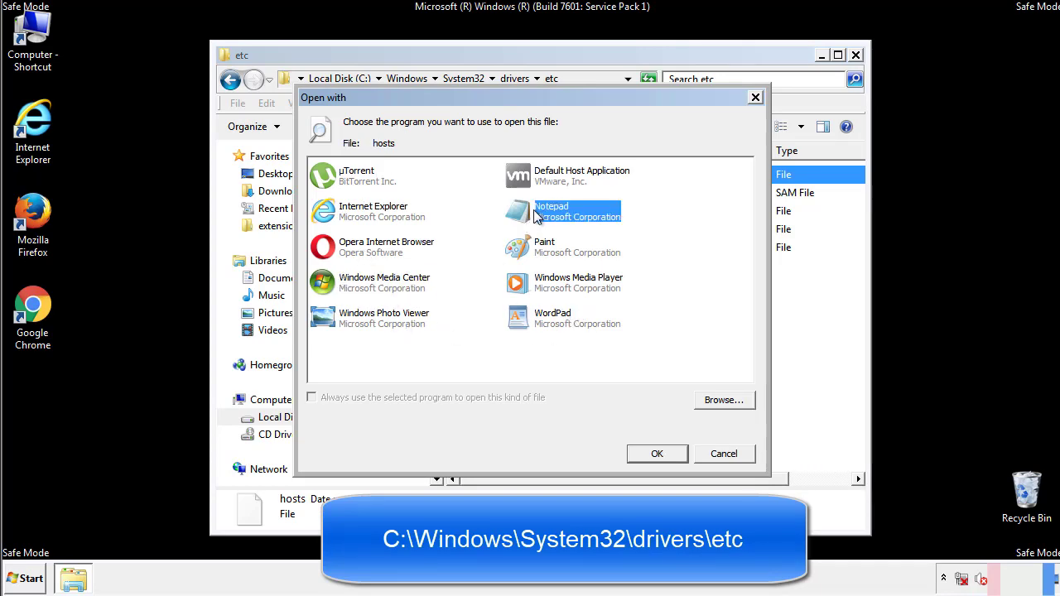
pyautogui.click(651, 448)
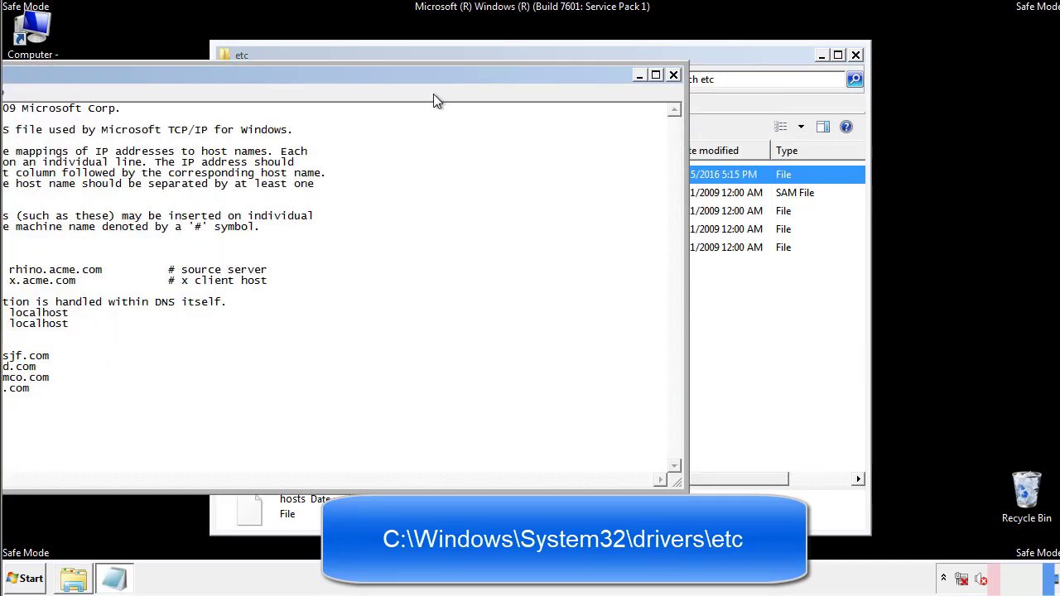
pyautogui.moveTo(433, 74); pyautogui.dragTo(674, 90)
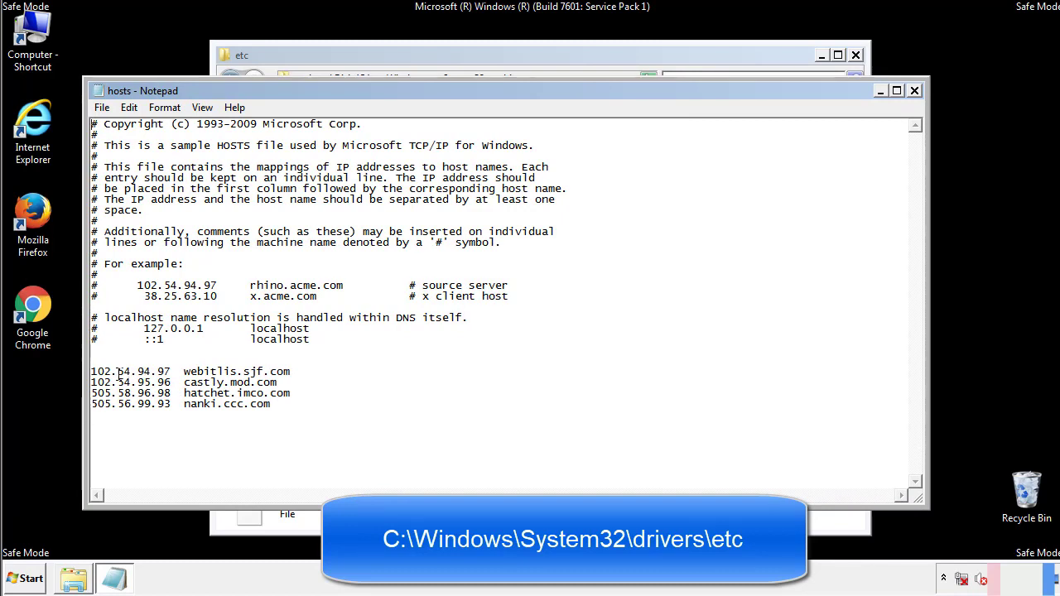
# Delete the four uncommented IP entries below the localhost lines, save the hosts file, and close the etc folder.
pyautogui.moveTo(296, 405); pyautogui.dragTo(93, 361)
pyautogui.press('Delete')
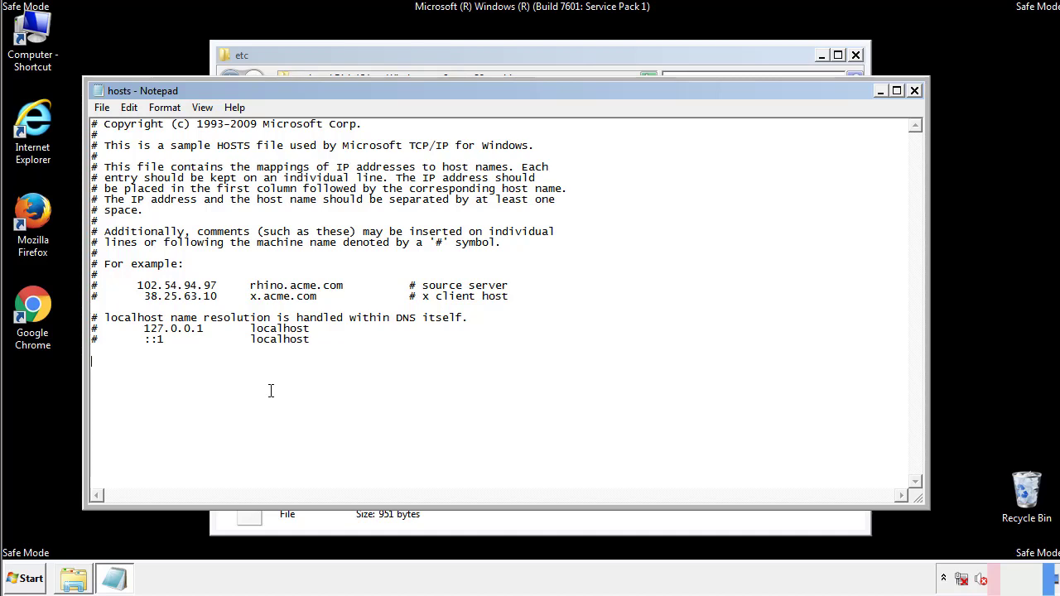
pyautogui.click(915, 91)
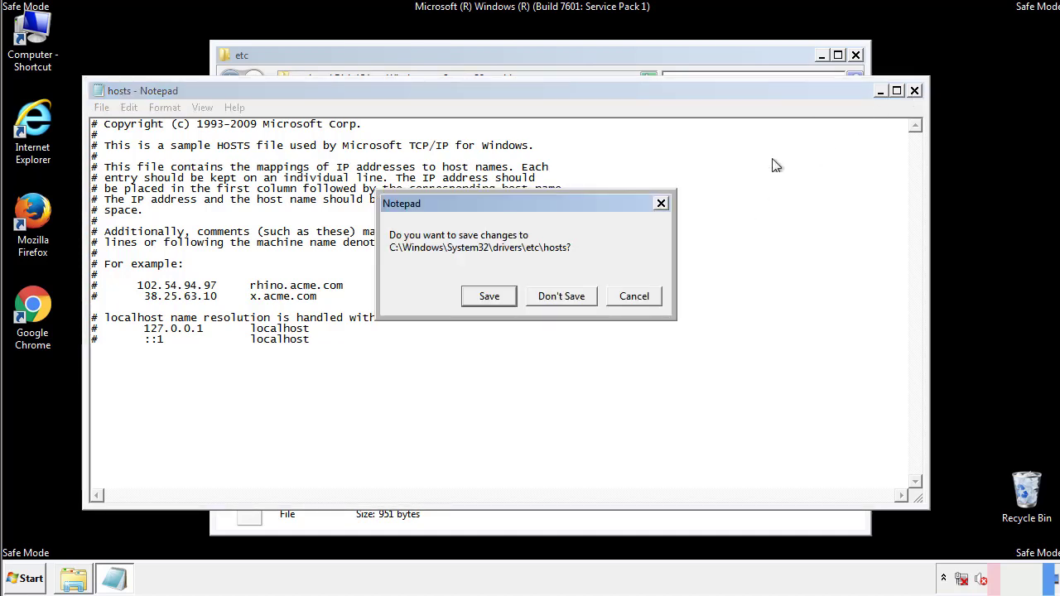
pyautogui.click(468, 303)
pyautogui.click(465, 306)
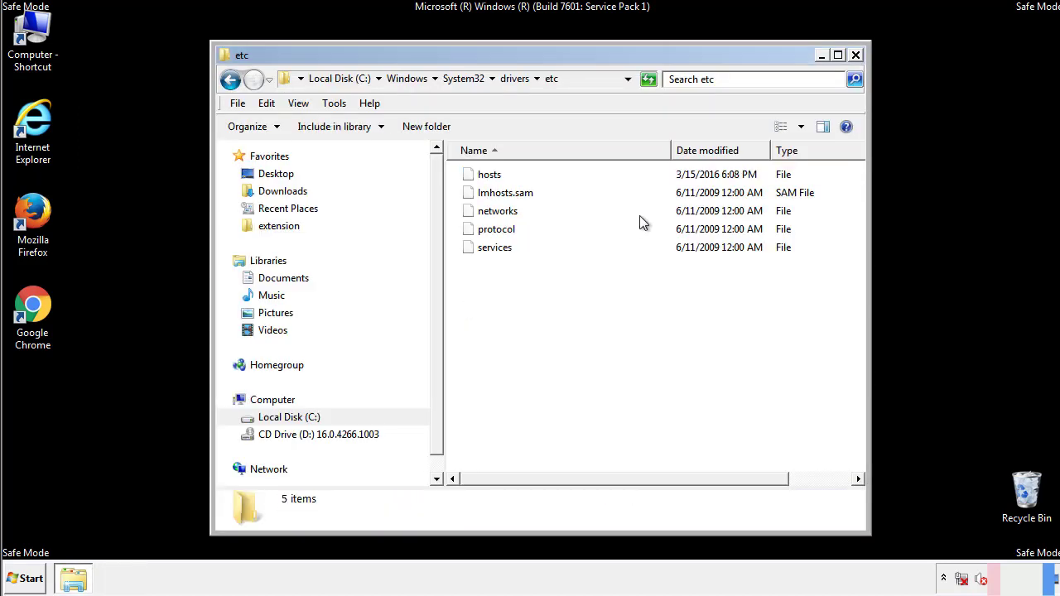
pyautogui.click(855, 56)
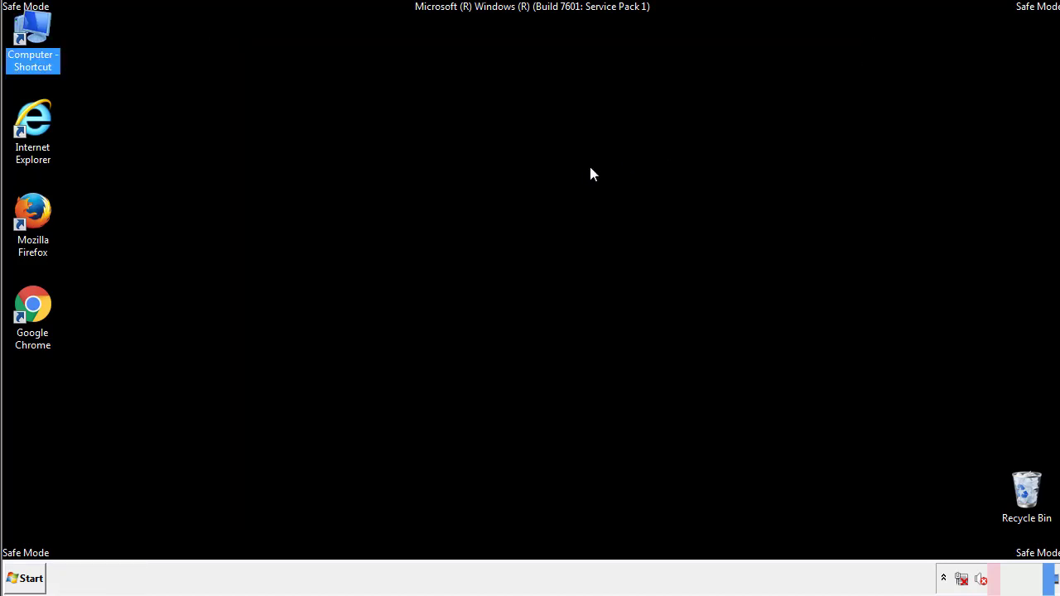
# Open the current user's Startup programs folder.
pyautogui.click(24, 578)
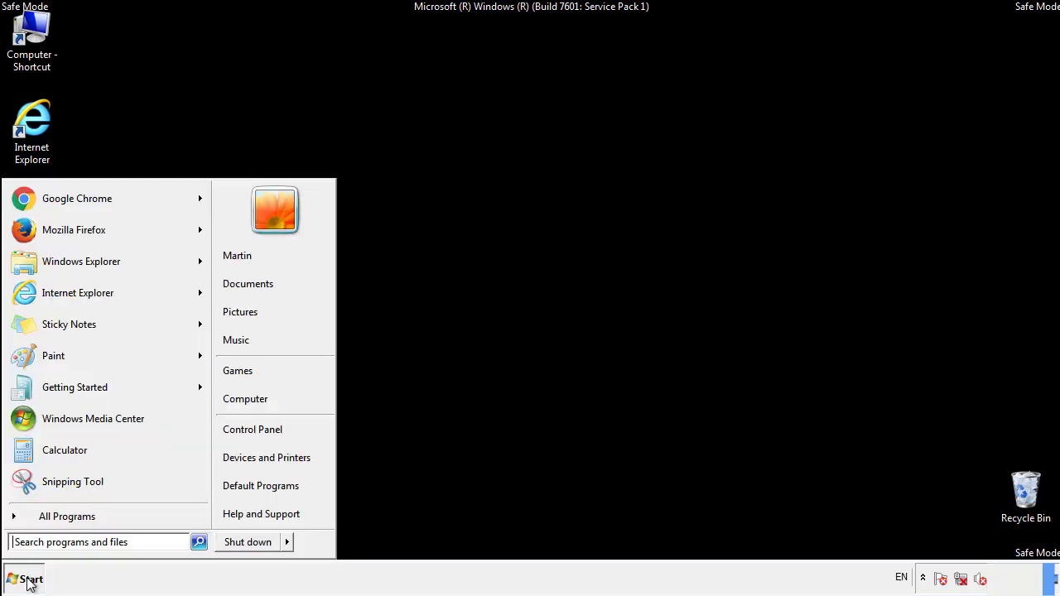
pyautogui.click(48, 522)
pyautogui.rightClick(40, 460)
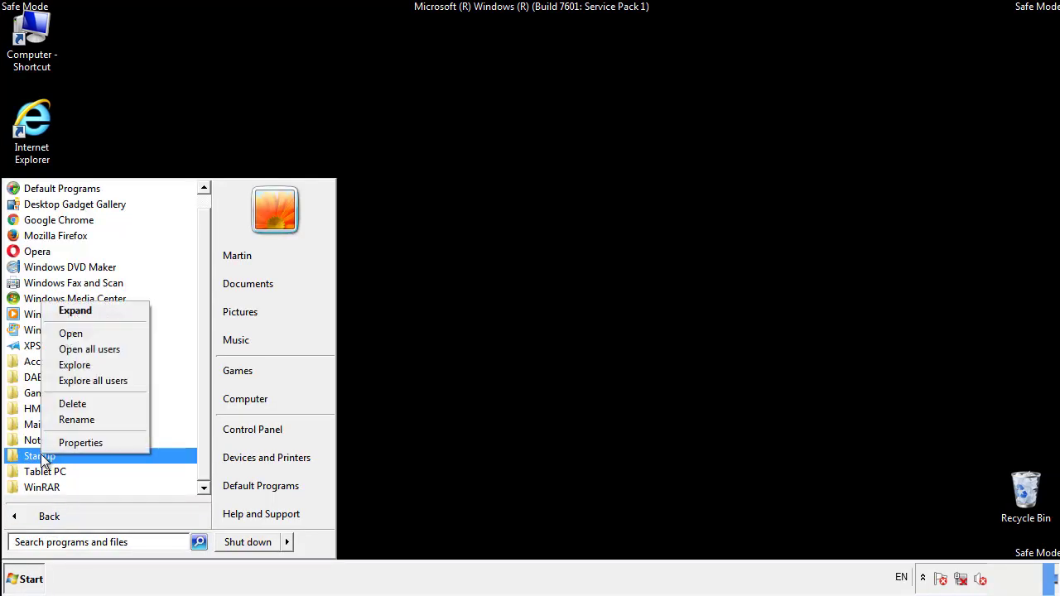
pyautogui.click(82, 333)
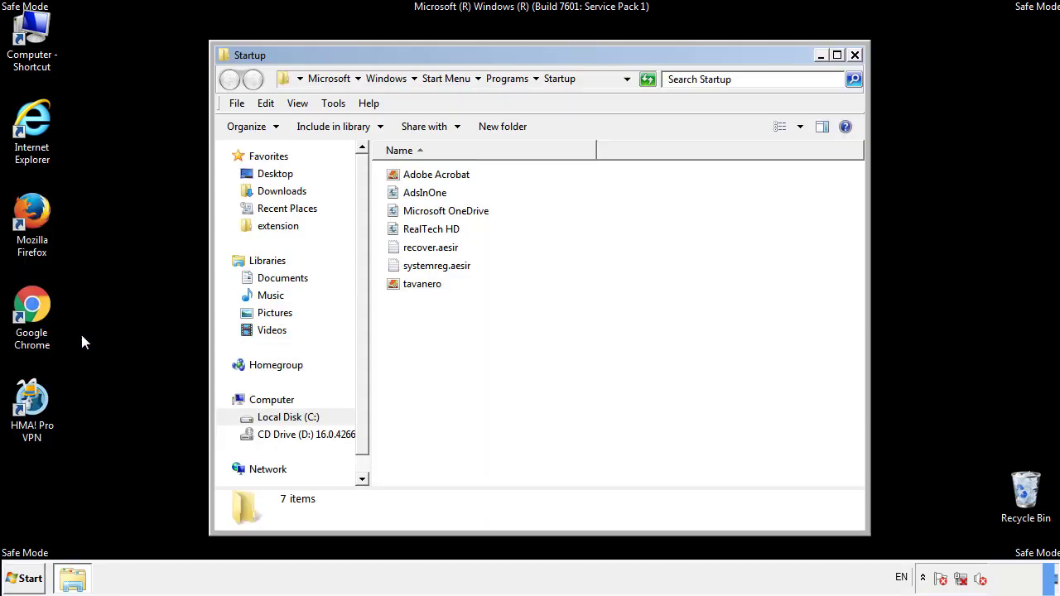
# Delete AdsInOne, recover.aesir, systemreg.aesir and tavanero from the Startup folder, and close the folder.
pyautogui.click(432, 197)
pyautogui.keyDown('ctrl'); pyautogui.click(438, 248); pyautogui.keyUp('ctrl')
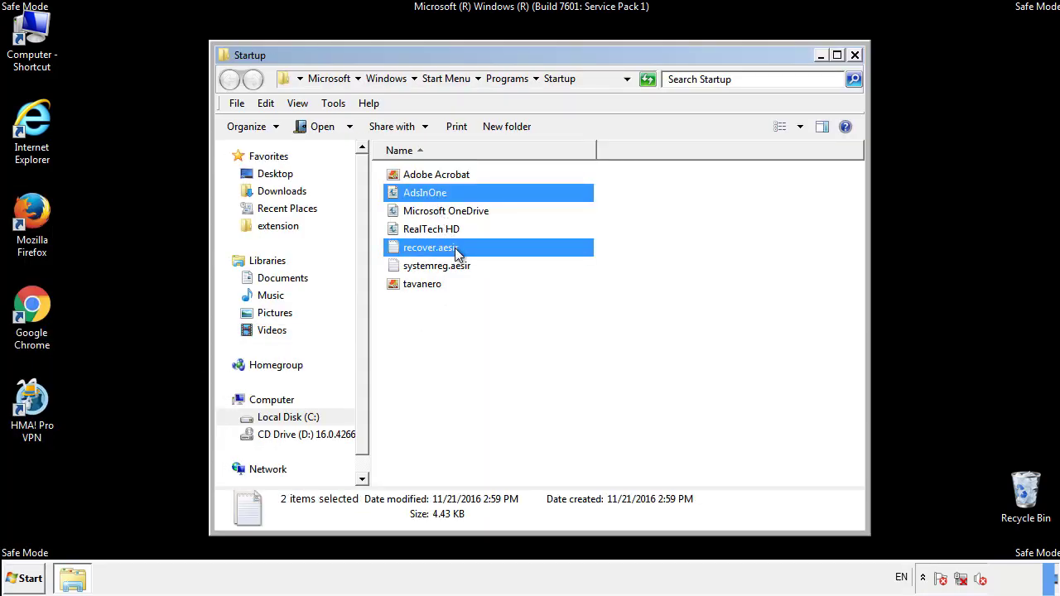
pyautogui.keyDown('ctrl'); pyautogui.click(434, 267); pyautogui.keyUp('ctrl')
pyautogui.keyDown('ctrl'); pyautogui.click(424, 285); pyautogui.keyUp('ctrl')
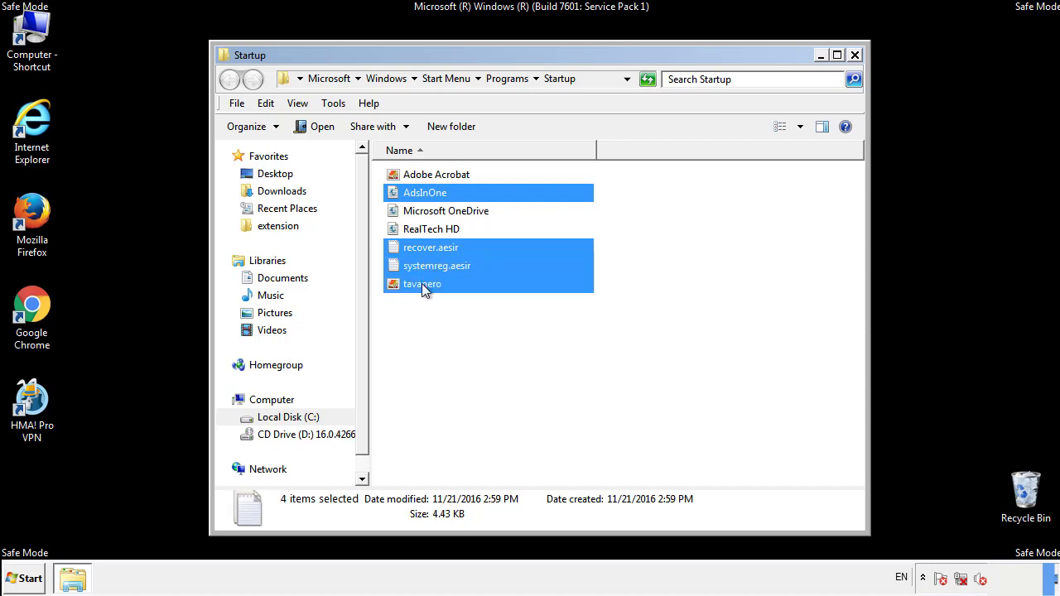
pyautogui.rightClick(419, 284)
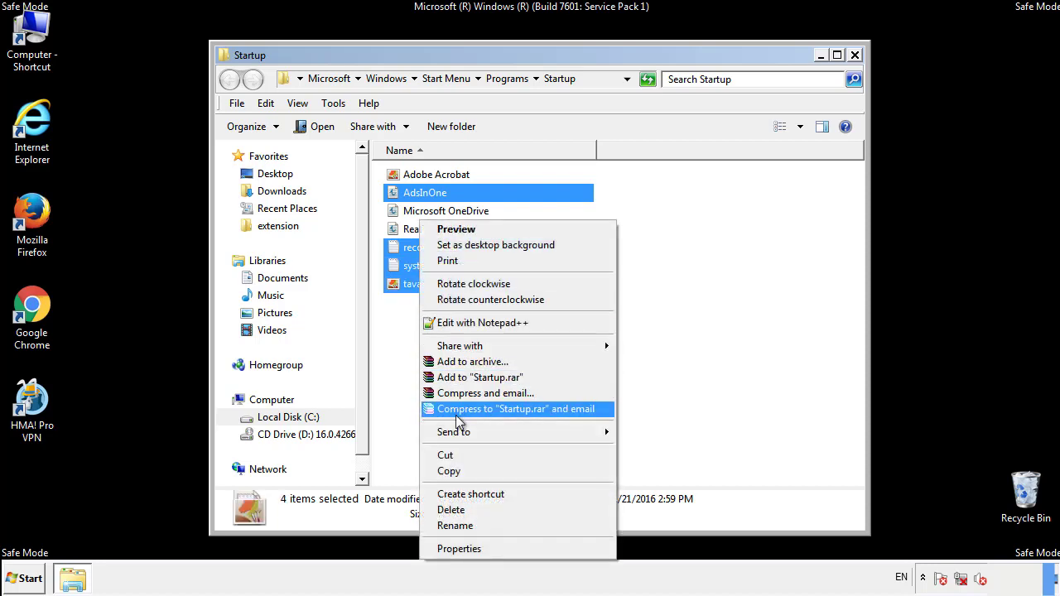
pyautogui.click(447, 509)
pyautogui.click(595, 302)
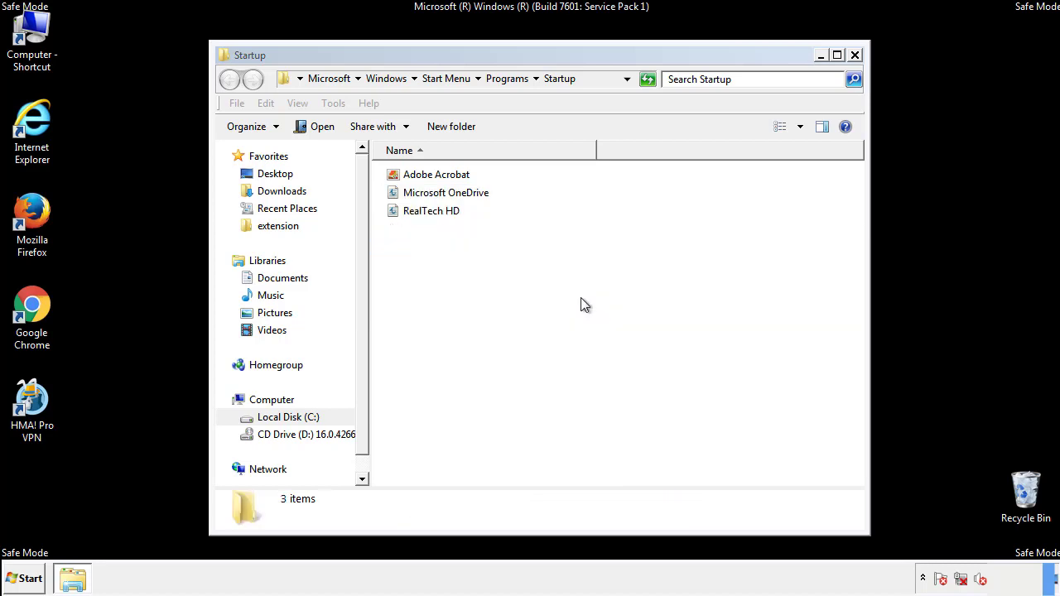
pyautogui.click(854, 56)
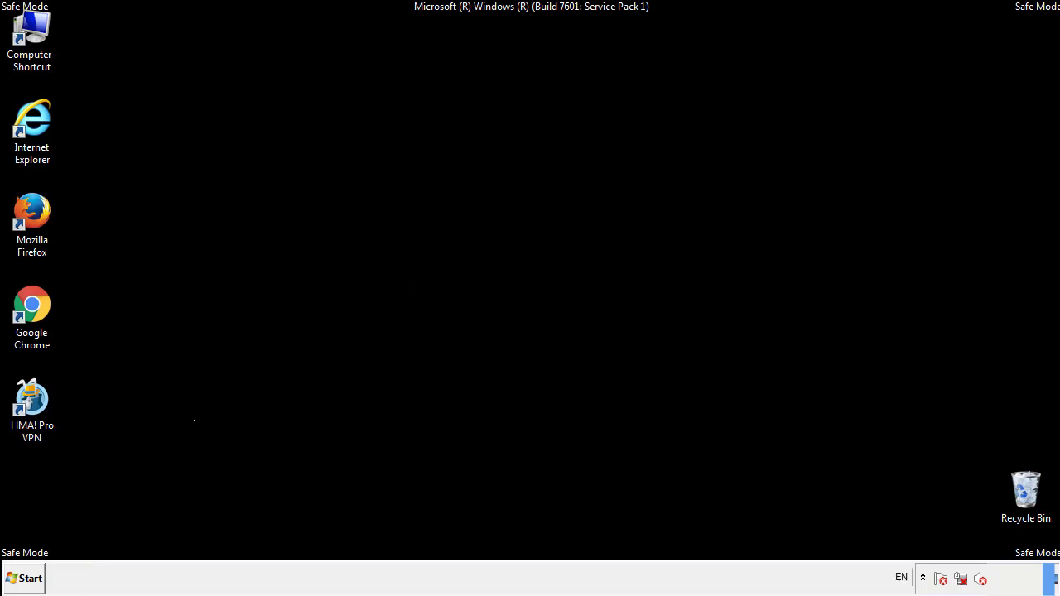
# Find regedit through the Windows search and launch the Registry Editor.
pyautogui.click(25, 580)
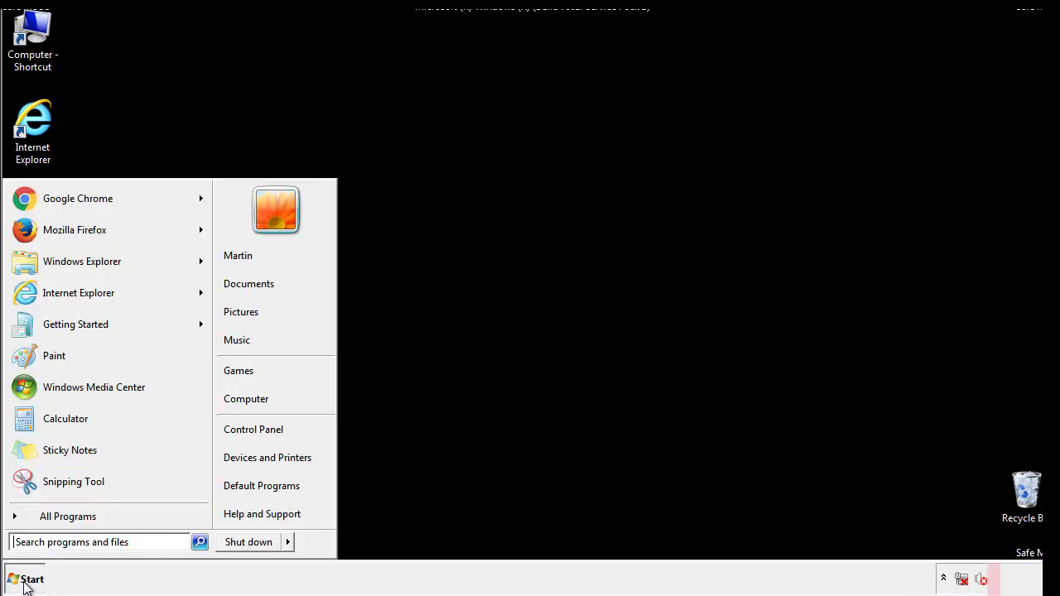
pyautogui.click(75, 543)
pyautogui.write('regedit')
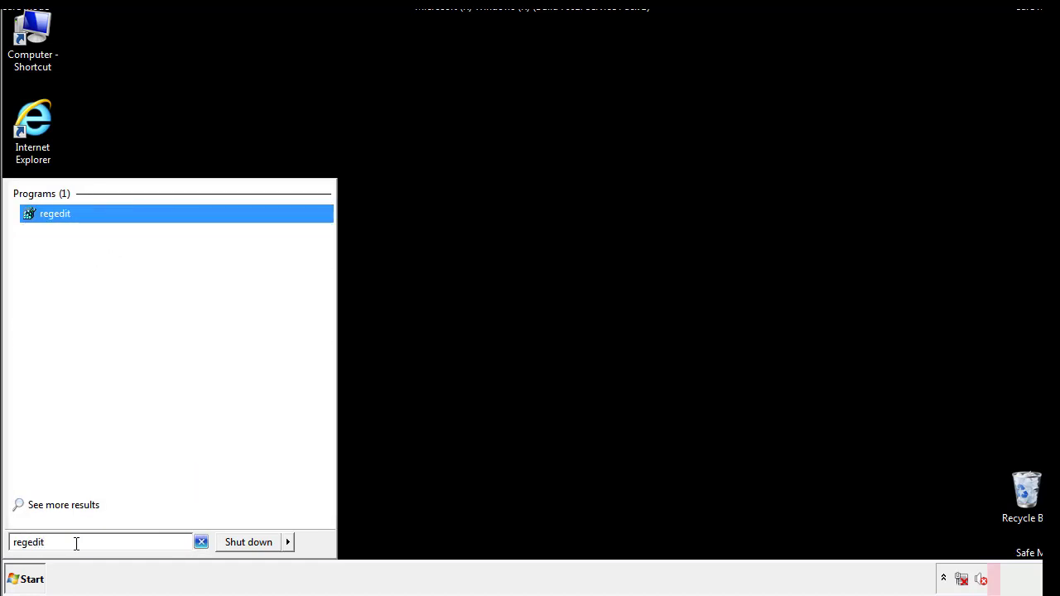
pyautogui.press('Return')
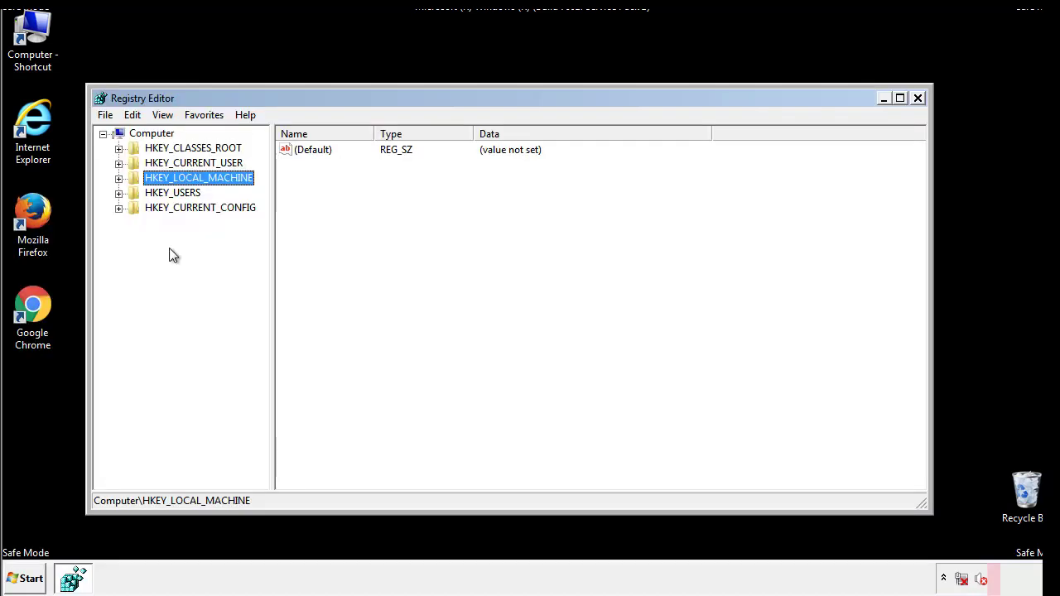
# Open the HKEY_LOCAL_MACHINE\SOFTWARE\Microsoft\Windows\CurrentVersion\Run key in the registry tree.
pyautogui.click(119, 178)
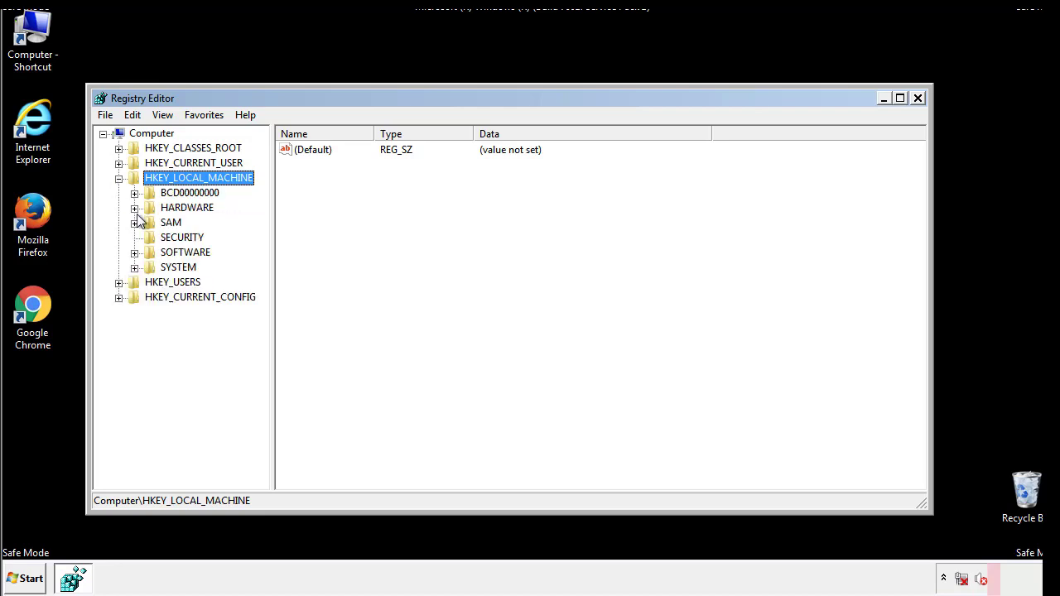
pyautogui.click(134, 252)
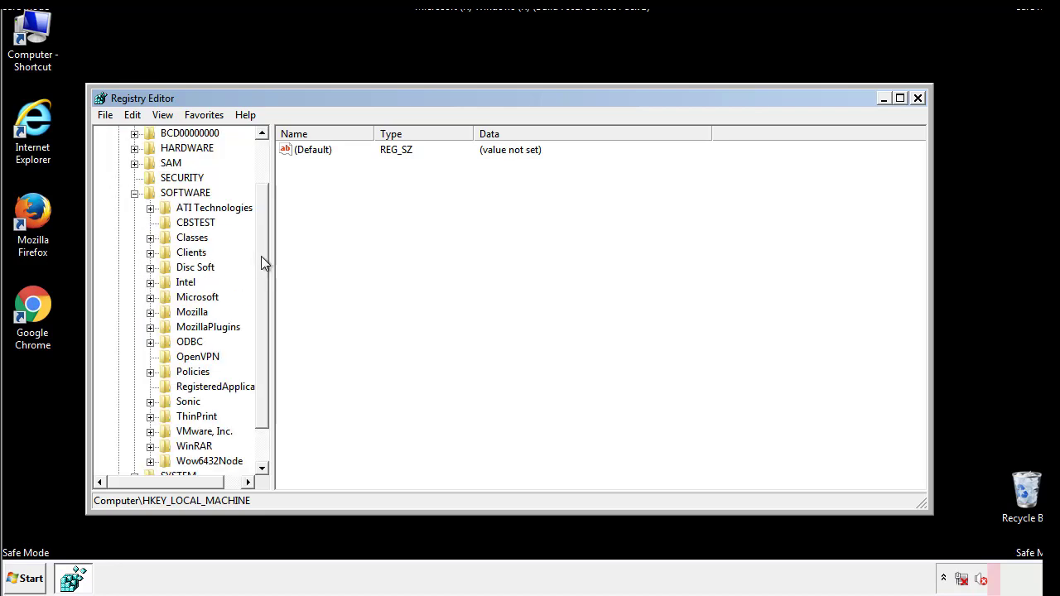
pyautogui.moveTo(261, 245); pyautogui.dragTo(263, 274)
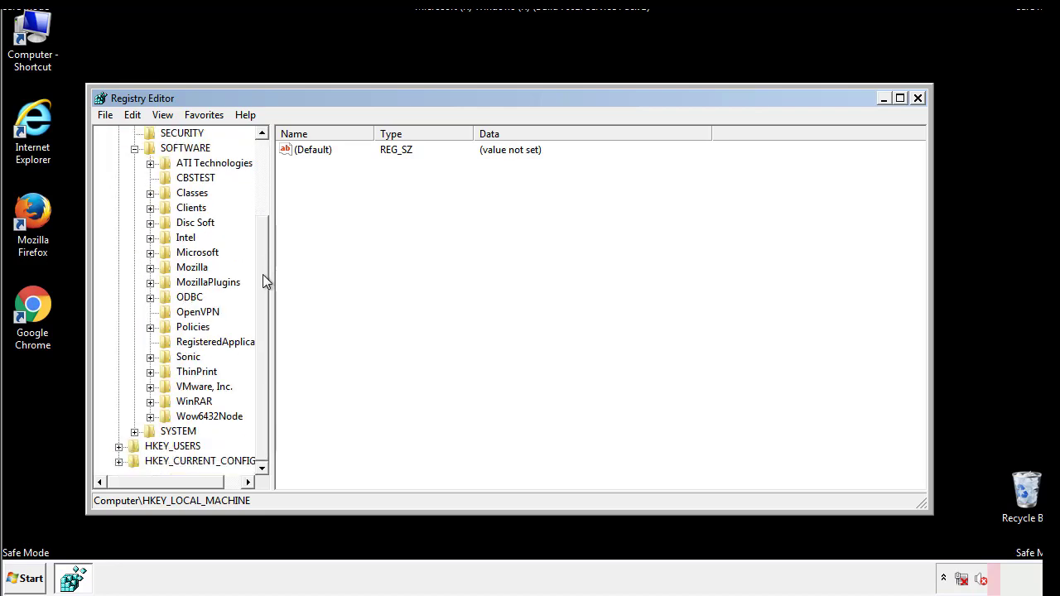
pyautogui.click(150, 253)
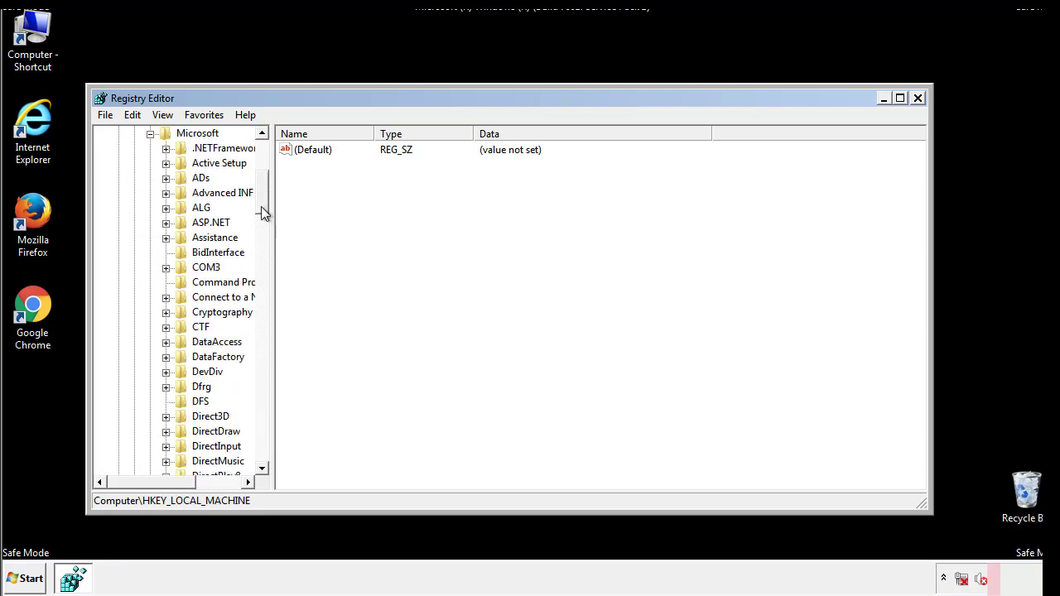
pyautogui.moveTo(260, 213); pyautogui.dragTo(264, 425)
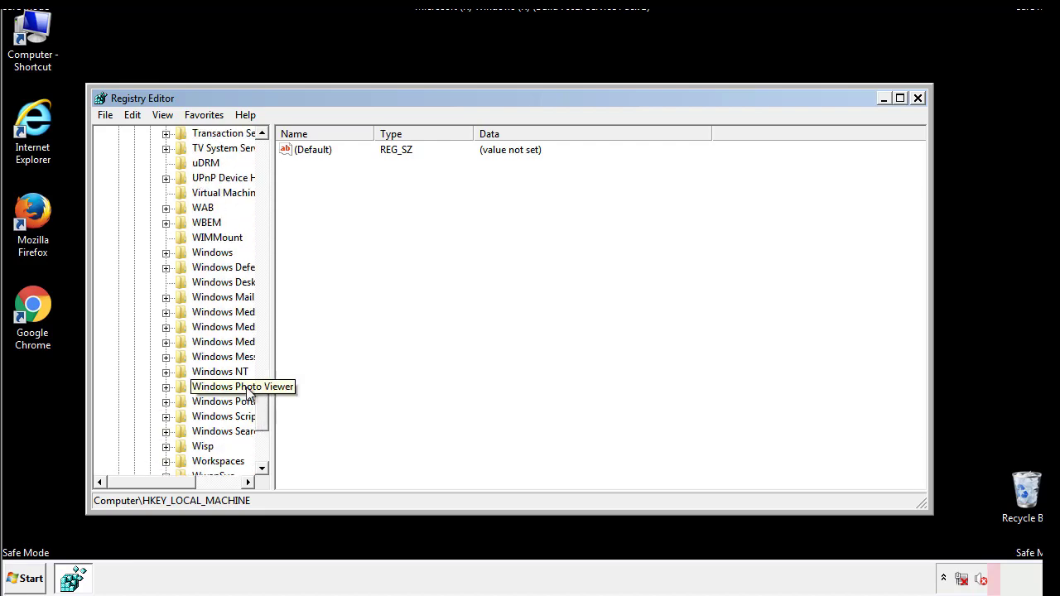
pyautogui.click(167, 253)
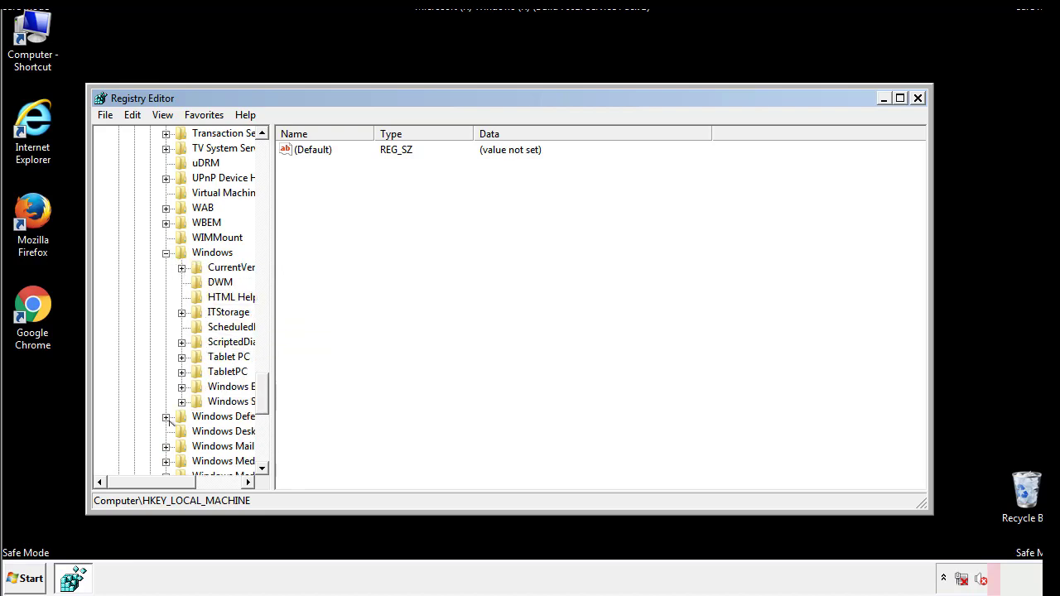
pyautogui.moveTo(145, 486); pyautogui.dragTo(169, 490)
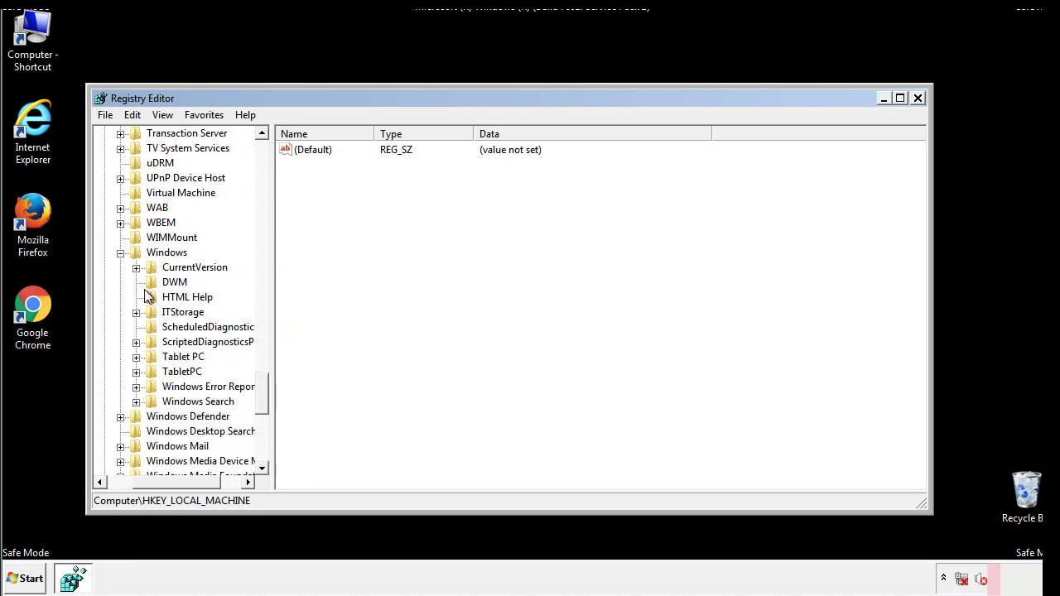
pyautogui.click(136, 268)
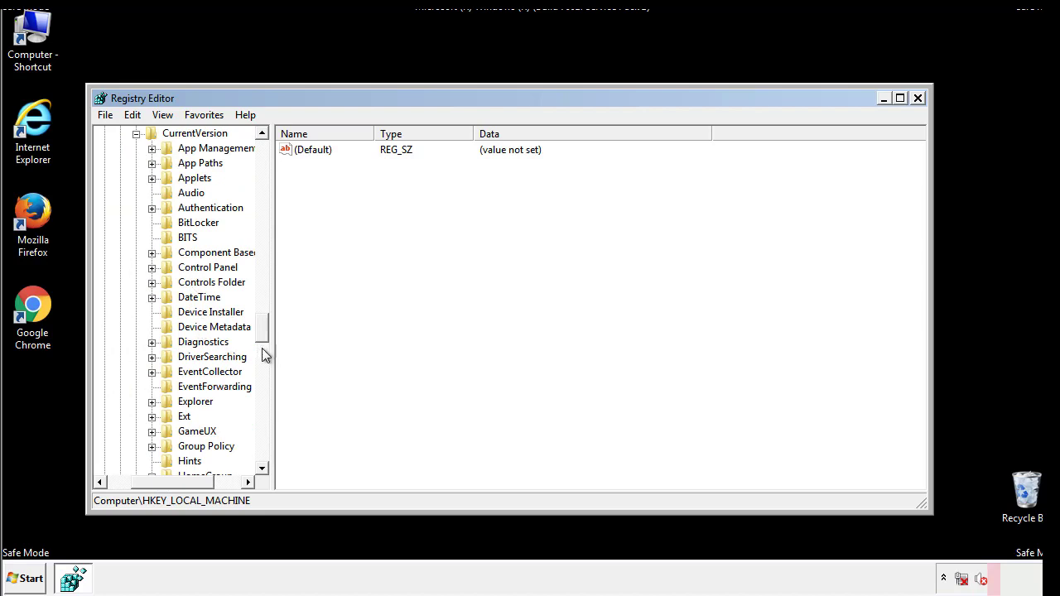
pyautogui.moveTo(265, 331); pyautogui.dragTo(261, 378)
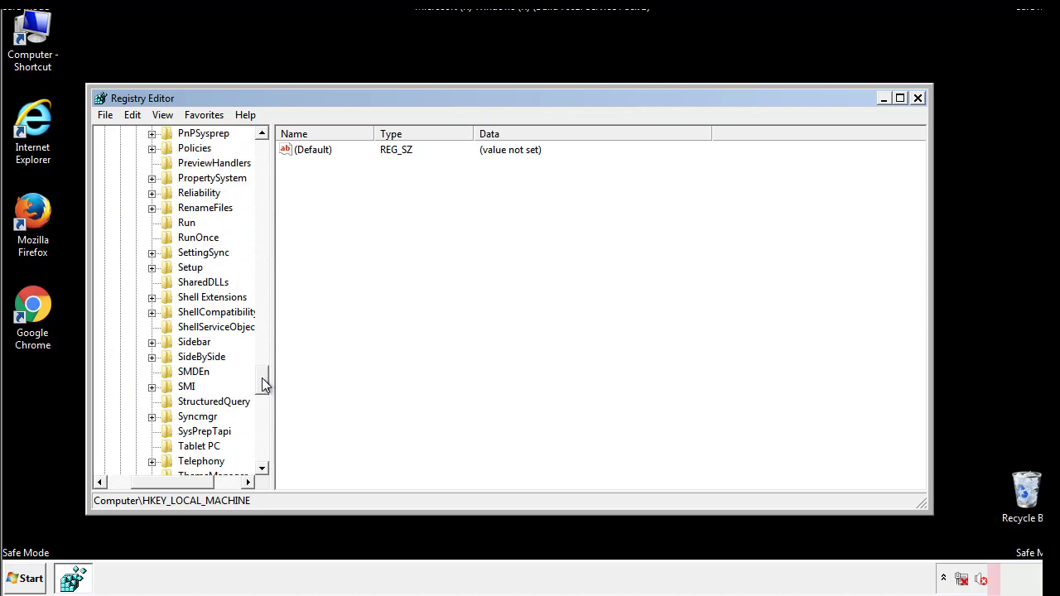
pyautogui.click(184, 223)
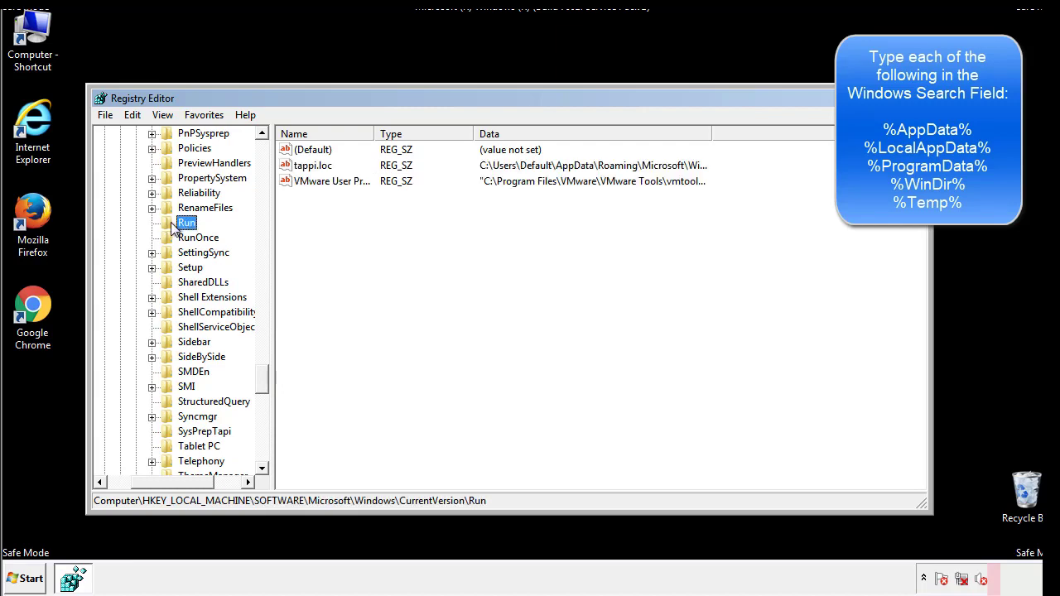
# Delete the suspicious tappi.loc value from the local machine's Run key and confirm the deletion.
pyautogui.click(313, 168)
pyautogui.rightClick(306, 167)
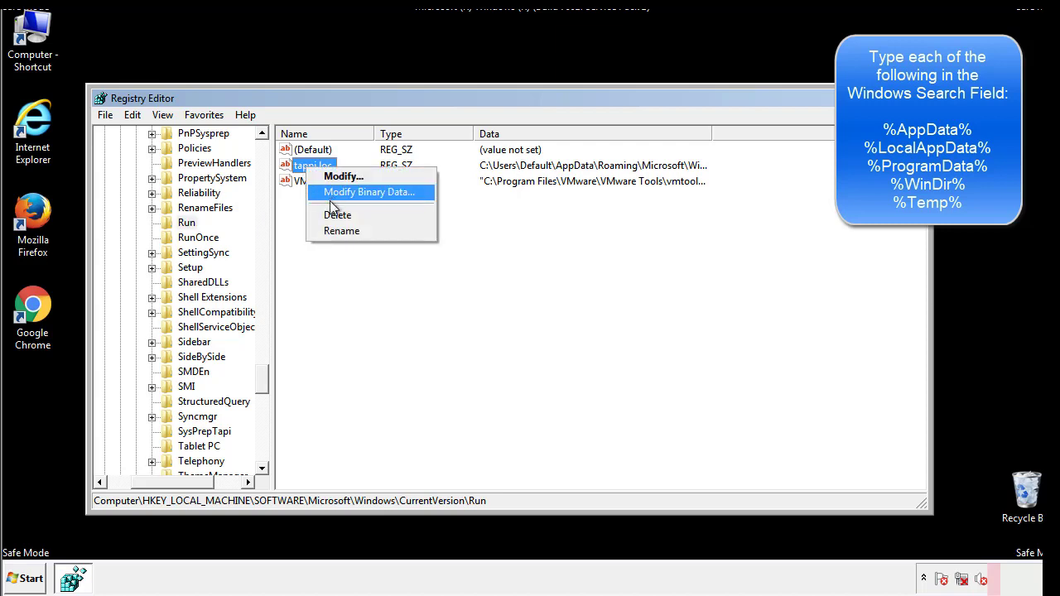
pyautogui.click(334, 215)
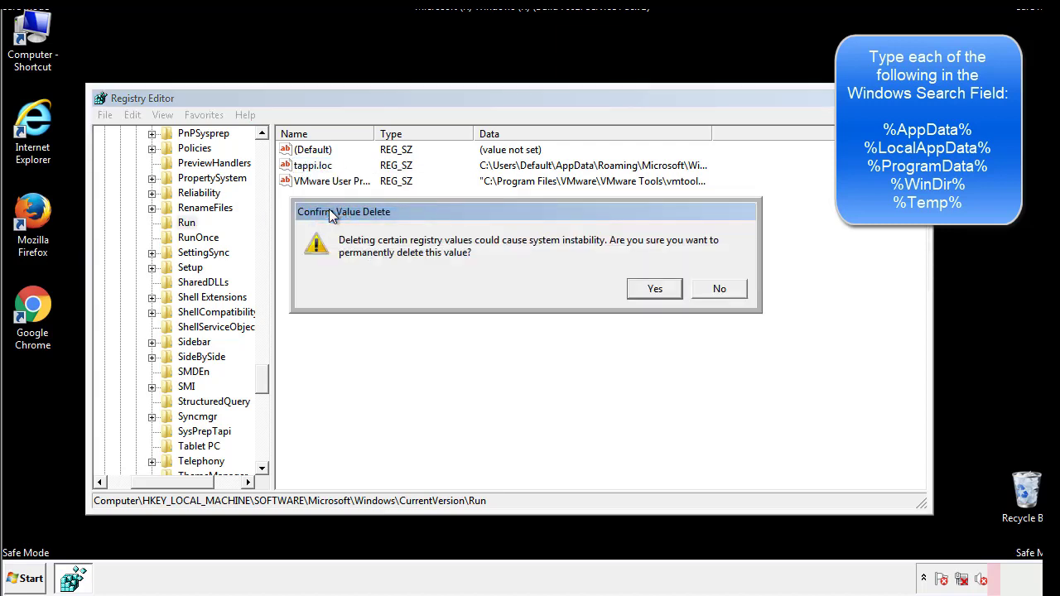
pyautogui.click(645, 290)
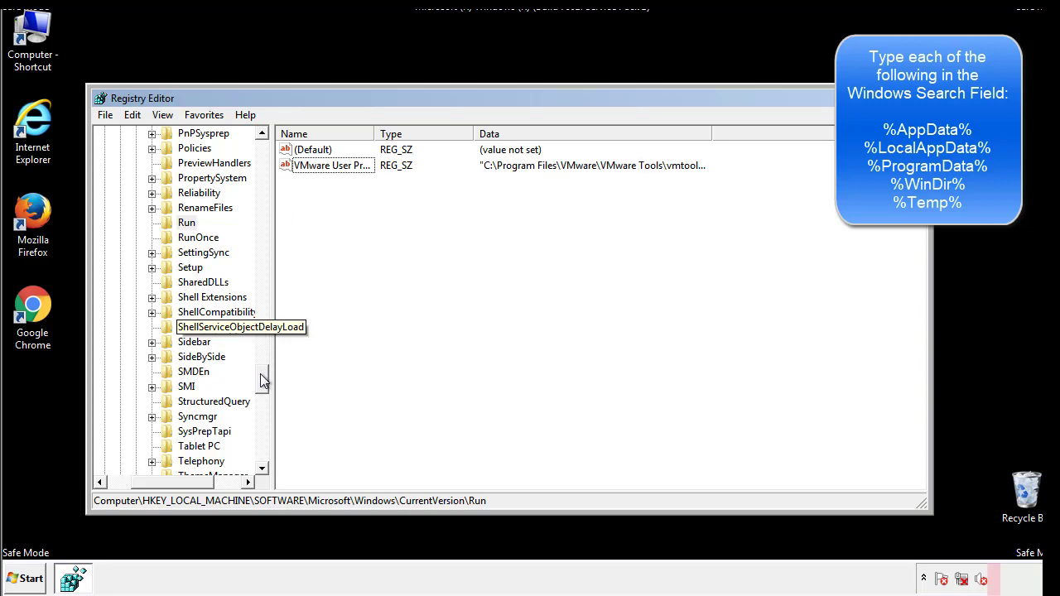
# Collapse the HKEY_LOCAL_MACHINE branch and expand HKEY_CURRENT_USER in the registry tree.
pyautogui.moveTo(262, 380); pyautogui.dragTo(260, 457)
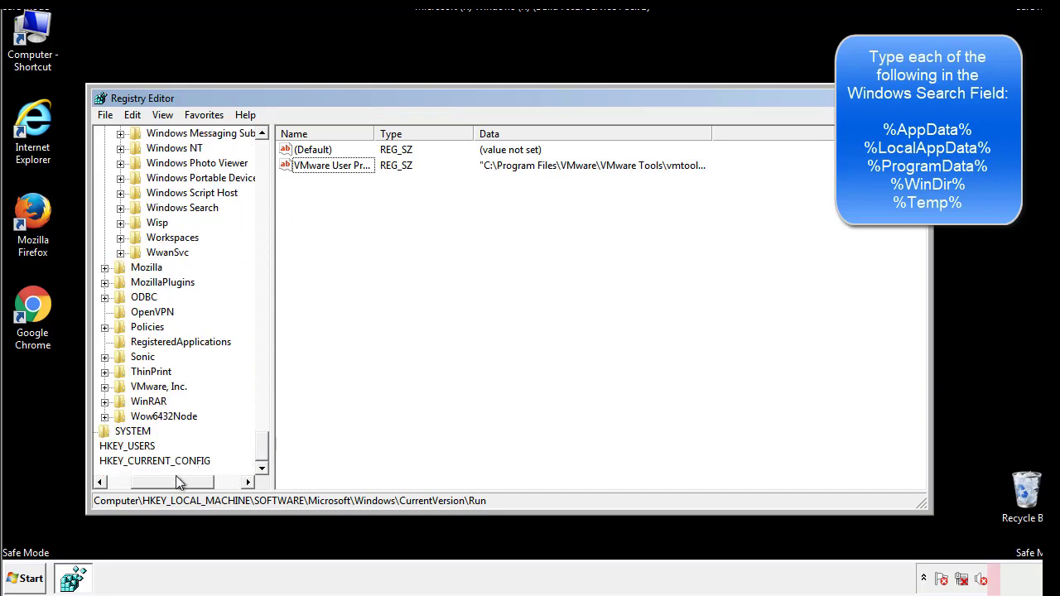
pyautogui.moveTo(175, 479); pyautogui.dragTo(143, 487)
pyautogui.moveTo(261, 447); pyautogui.dragTo(270, 157)
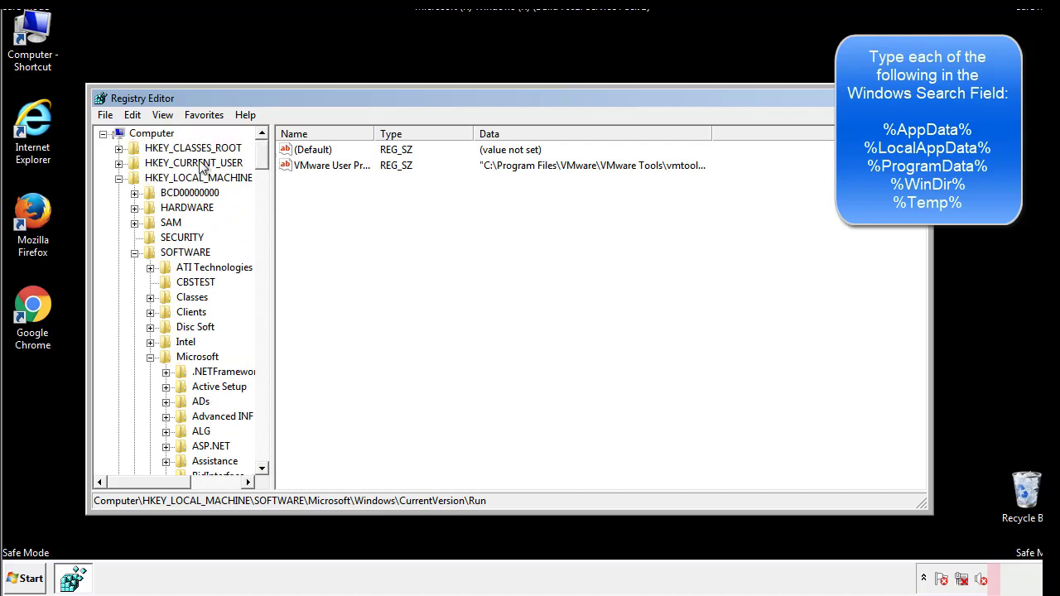
pyautogui.click(119, 178)
pyautogui.click(118, 163)
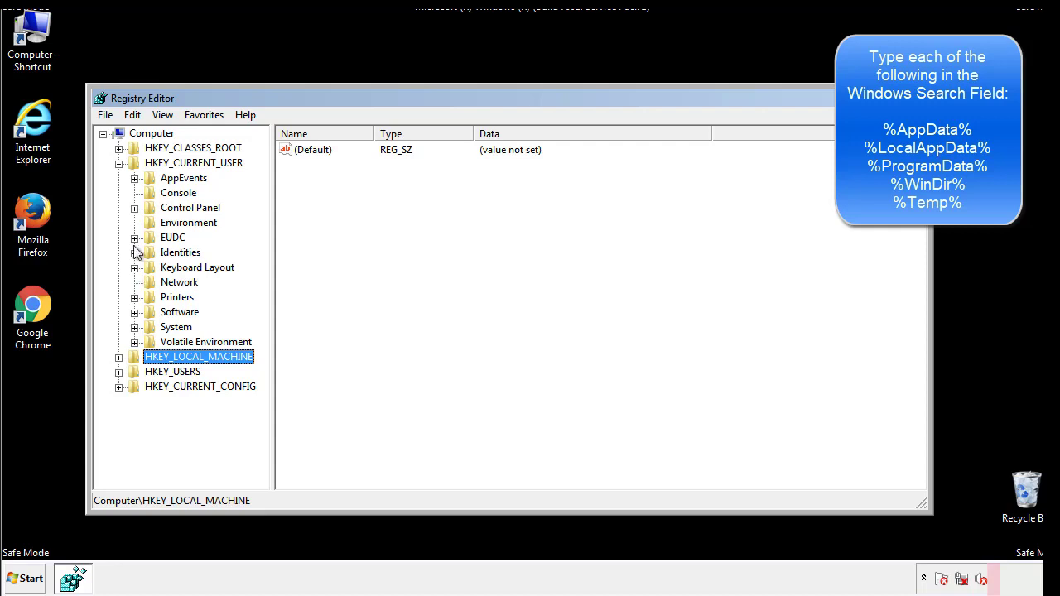
# Open HKEY_CURRENT_USER\Software\Microsoft\Windows\CurrentVersion\Run and check its values for suspicious startup entries.
pyautogui.click(134, 312)
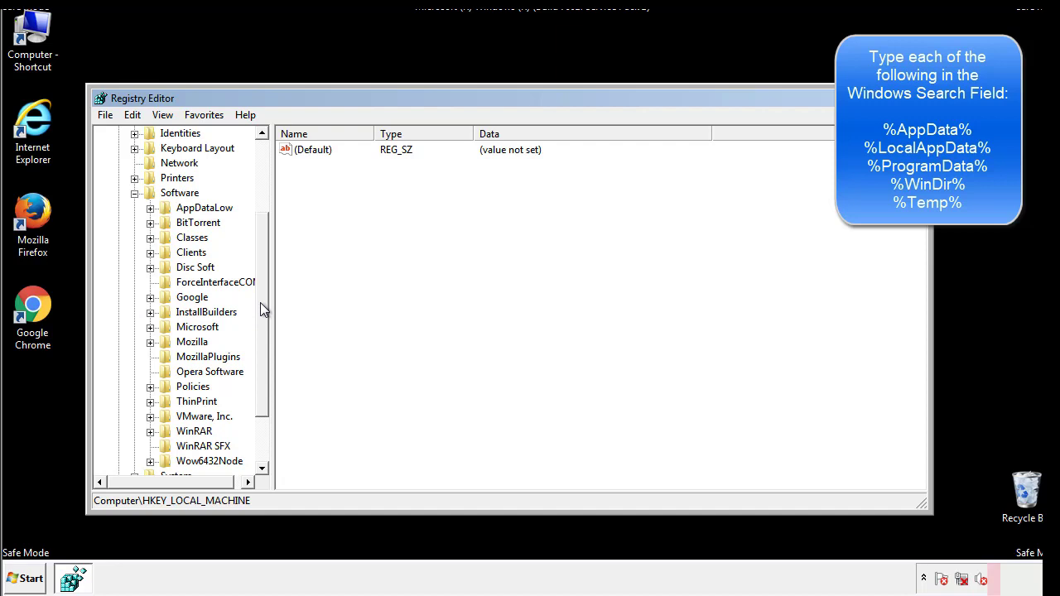
pyautogui.moveTo(260, 303); pyautogui.dragTo(261, 318)
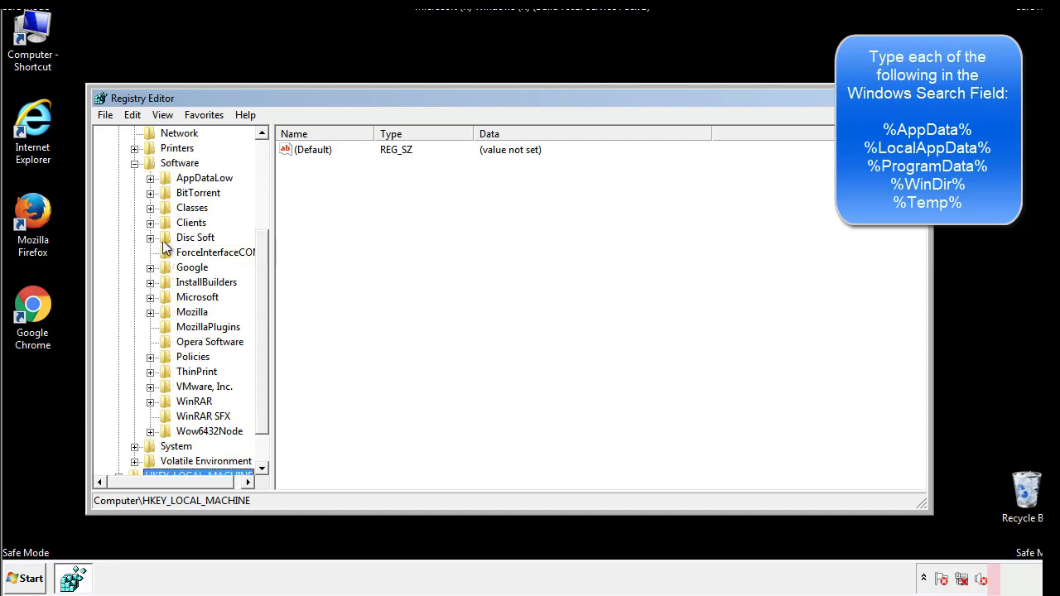
pyautogui.click(150, 298)
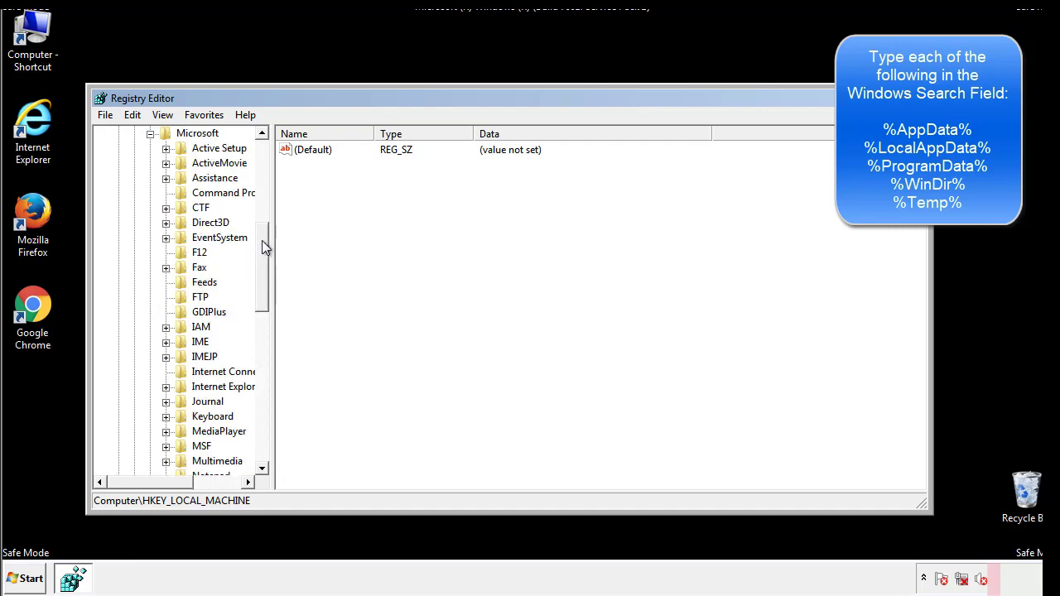
pyautogui.moveTo(262, 240); pyautogui.dragTo(261, 344)
pyautogui.click(165, 282)
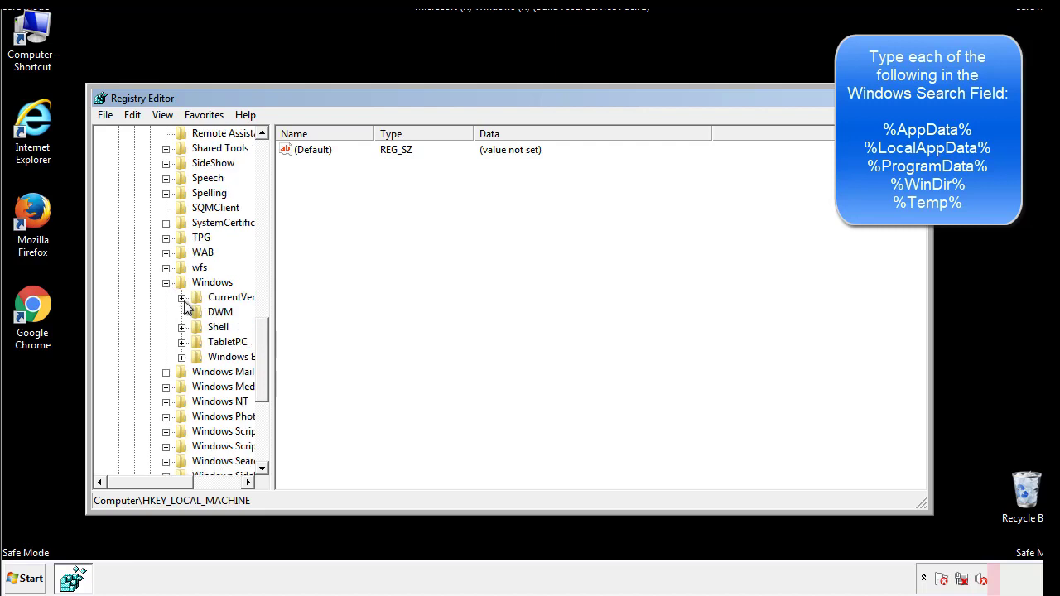
pyautogui.click(183, 299)
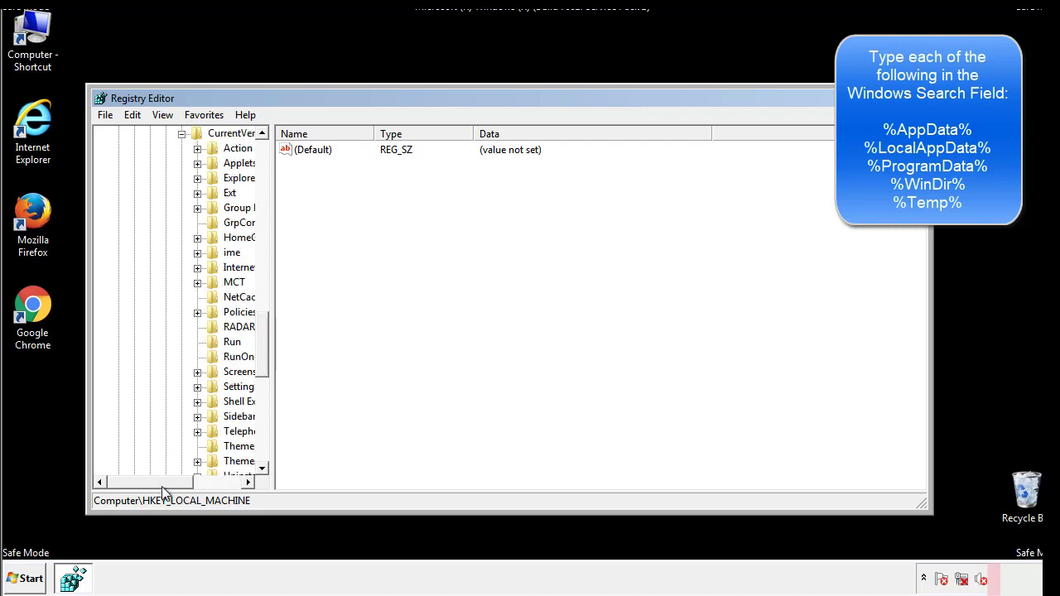
pyautogui.moveTo(162, 486); pyautogui.dragTo(188, 485)
pyautogui.click(183, 341)
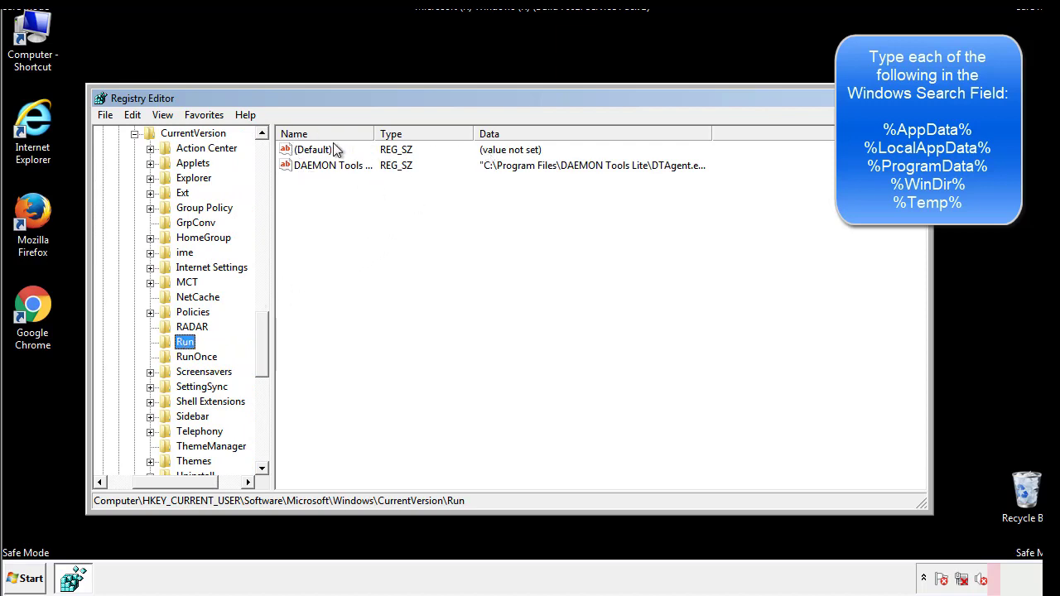
pyautogui.click(483, 191)
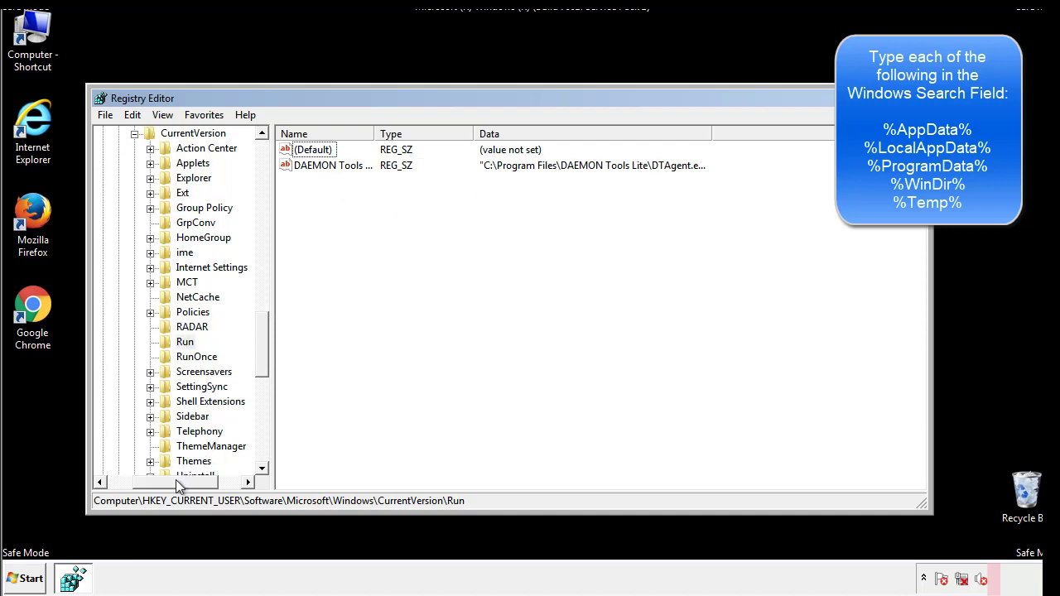
# Collapse the Windows key under HKEY_CURRENT_USER\Software\Microsoft.
pyautogui.moveTo(176, 480); pyautogui.dragTo(154, 481)
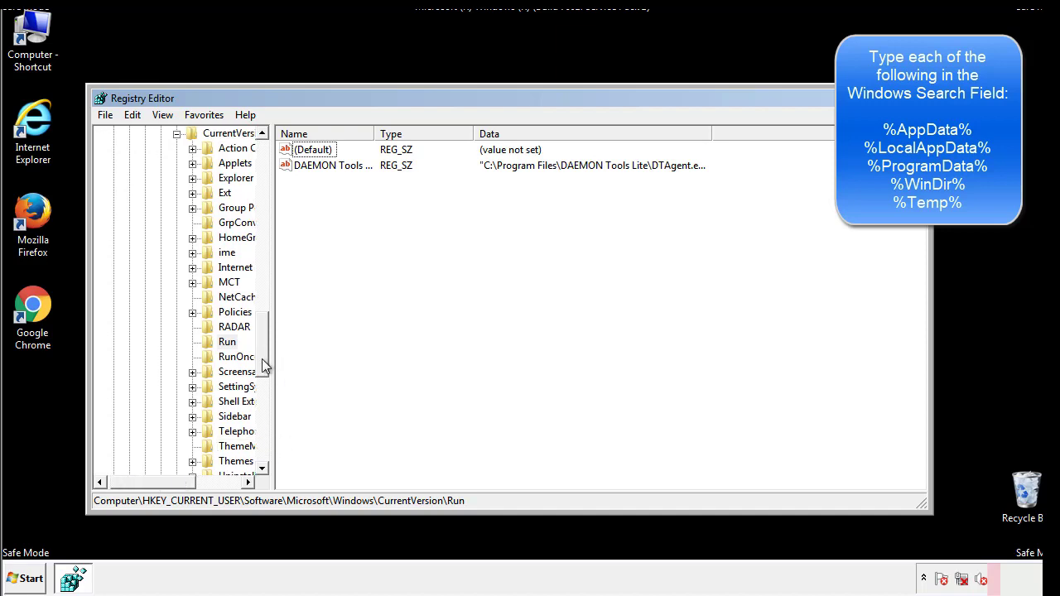
pyautogui.moveTo(264, 365); pyautogui.dragTo(264, 314)
pyautogui.click(162, 388)
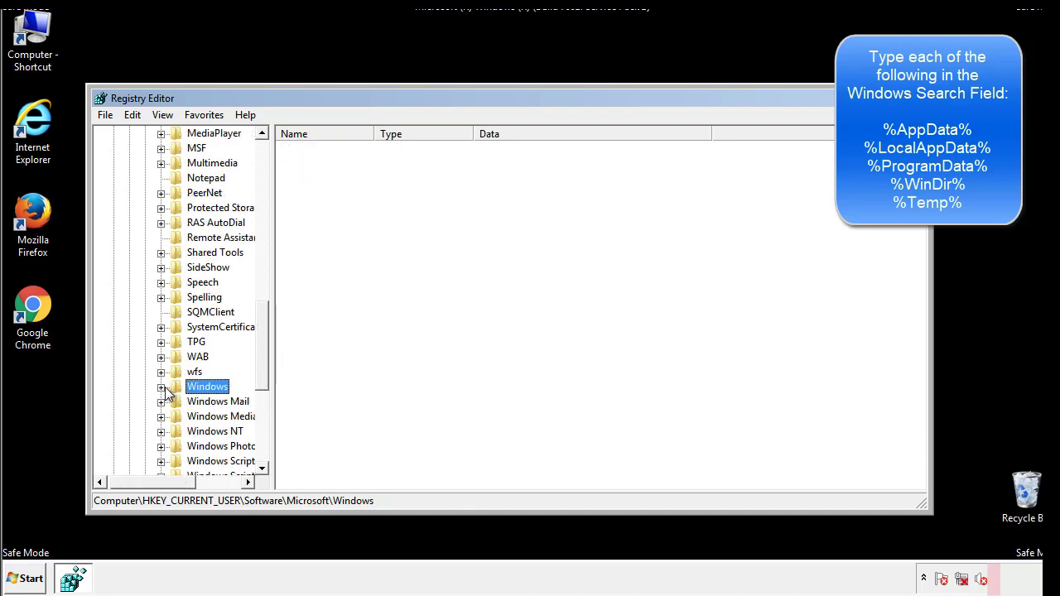
# Search the registry's keys, values and data for %temp%.
pyautogui.moveTo(265, 365); pyautogui.dragTo(267, 184)
pyautogui.click(139, 116)
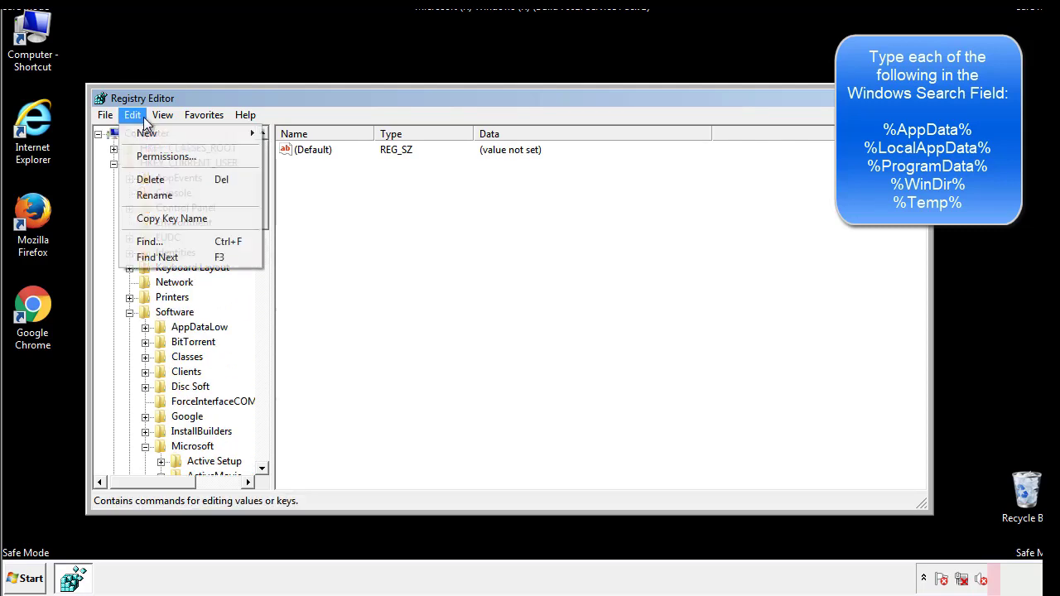
pyautogui.click(149, 241)
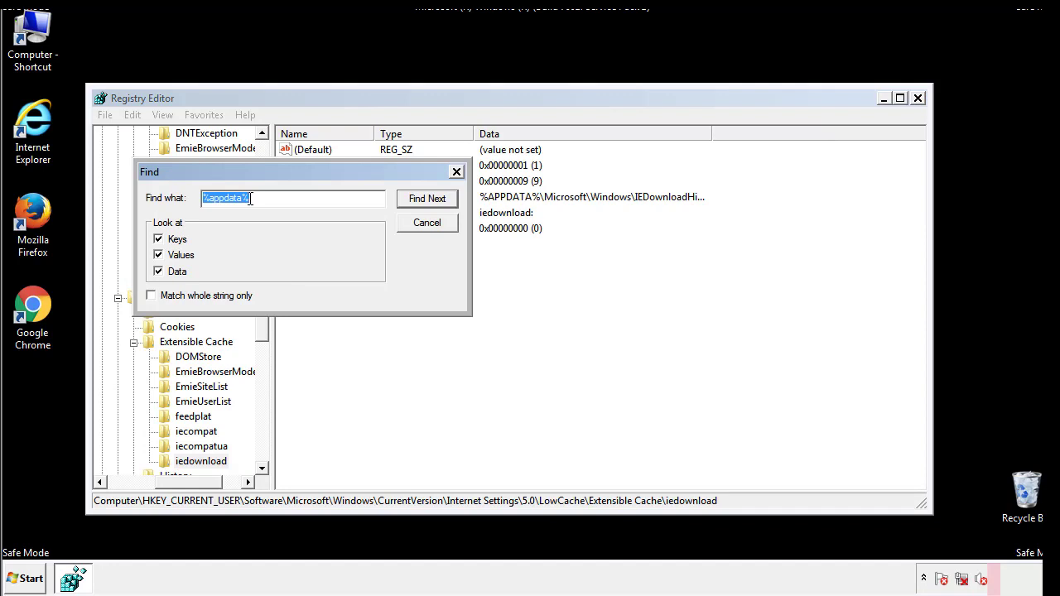
pyautogui.write('%temp%')
pyautogui.press('Return')
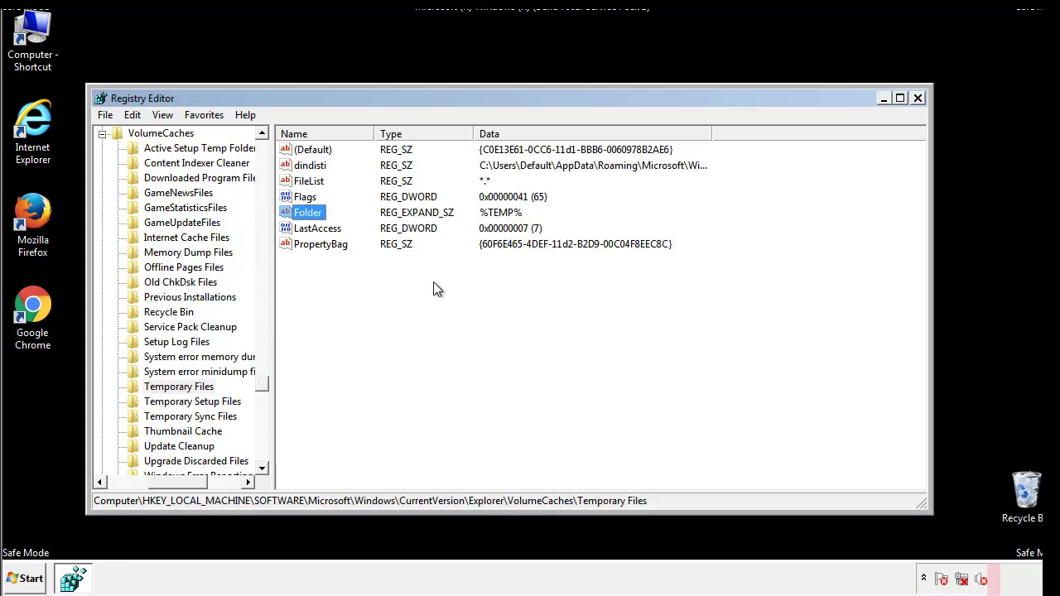
# Select all values in the VolumeCaches\Temporary Files key, delete them with confirmation, and clear the selection.
pyautogui.moveTo(339, 264); pyautogui.dragTo(299, 150)
pyautogui.rightClick(299, 150)
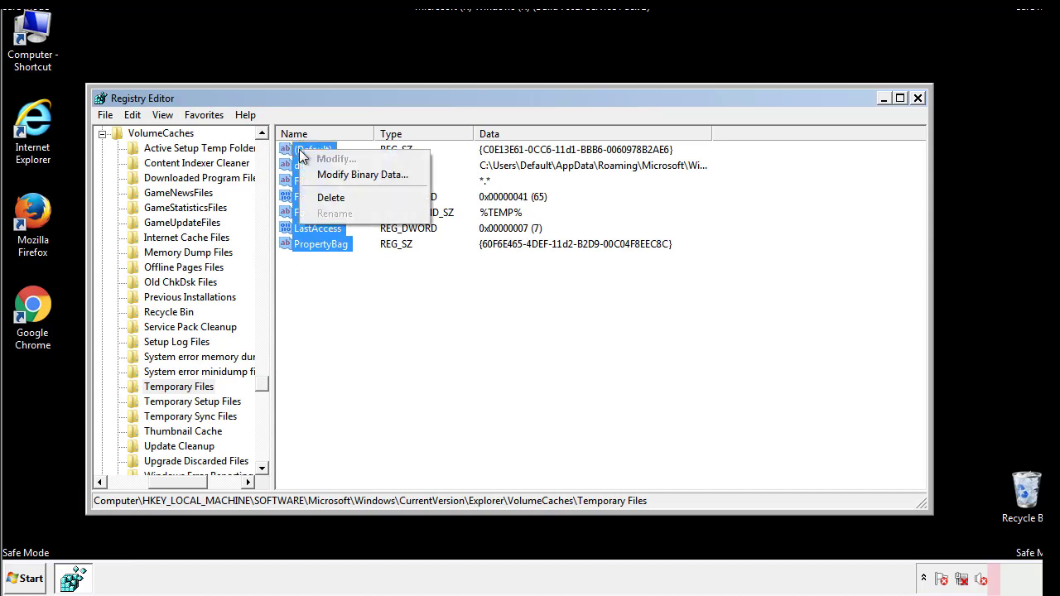
pyautogui.click(322, 196)
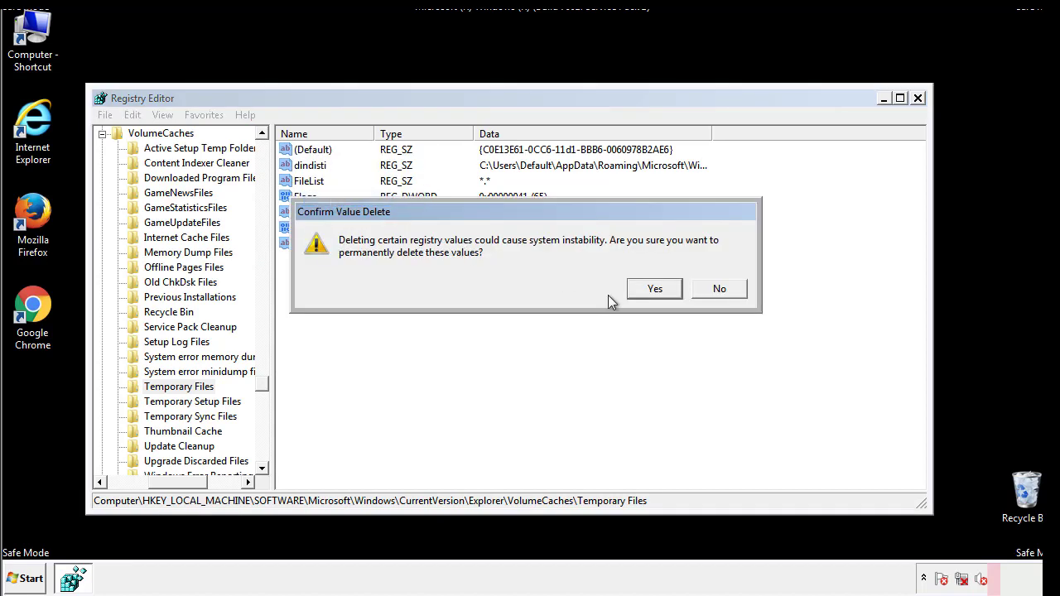
pyautogui.click(677, 290)
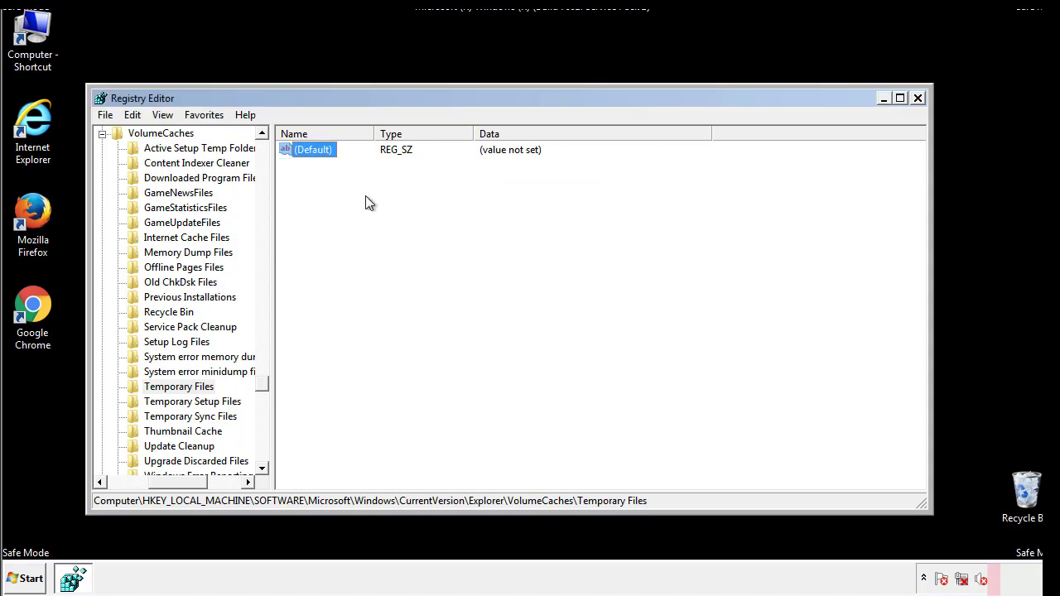
pyautogui.click(369, 204)
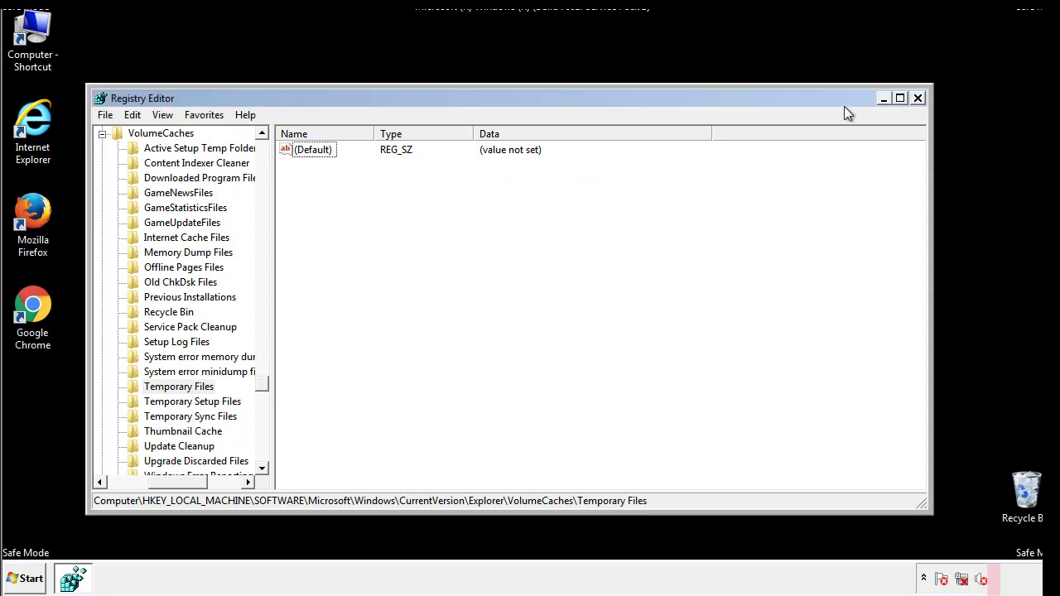
# Close the Registry Editor and launch System Configuration with msconfig.
pyautogui.click(919, 98)
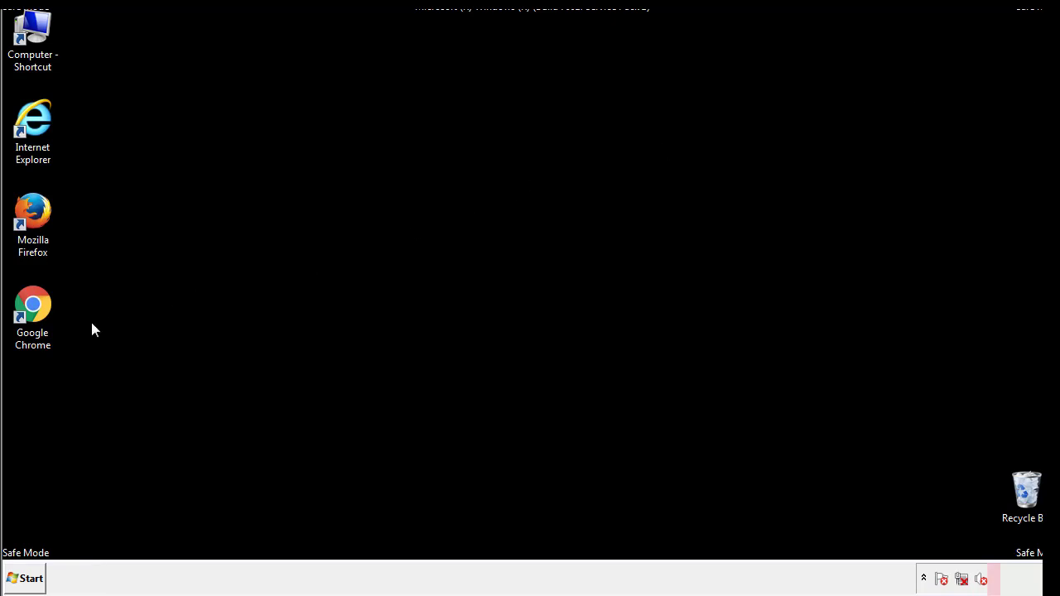
pyautogui.click(21, 581)
pyautogui.click(58, 542)
pyautogui.write('ms')
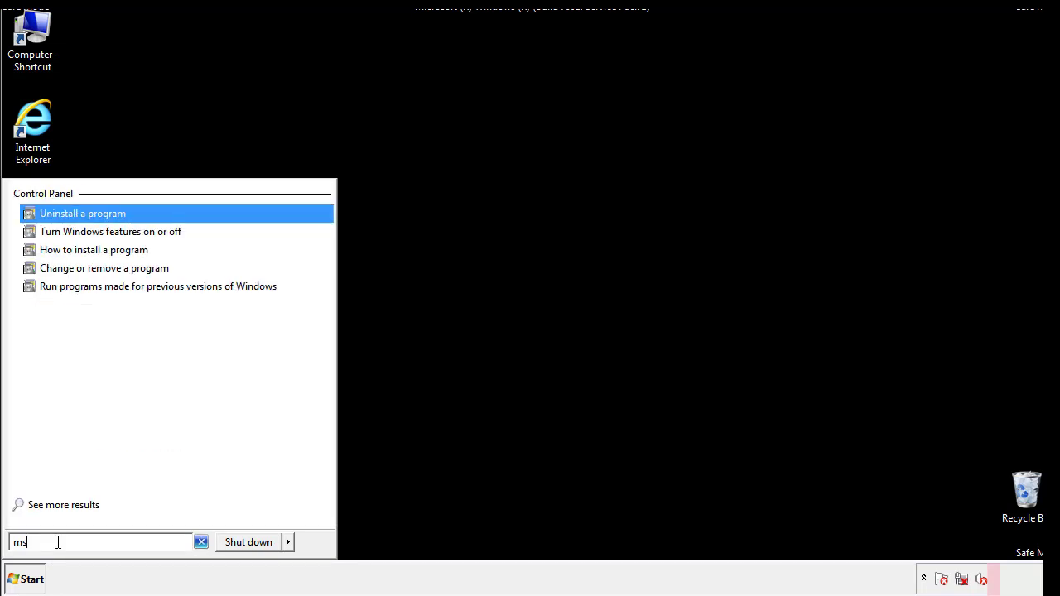
pyautogui.write('confog')
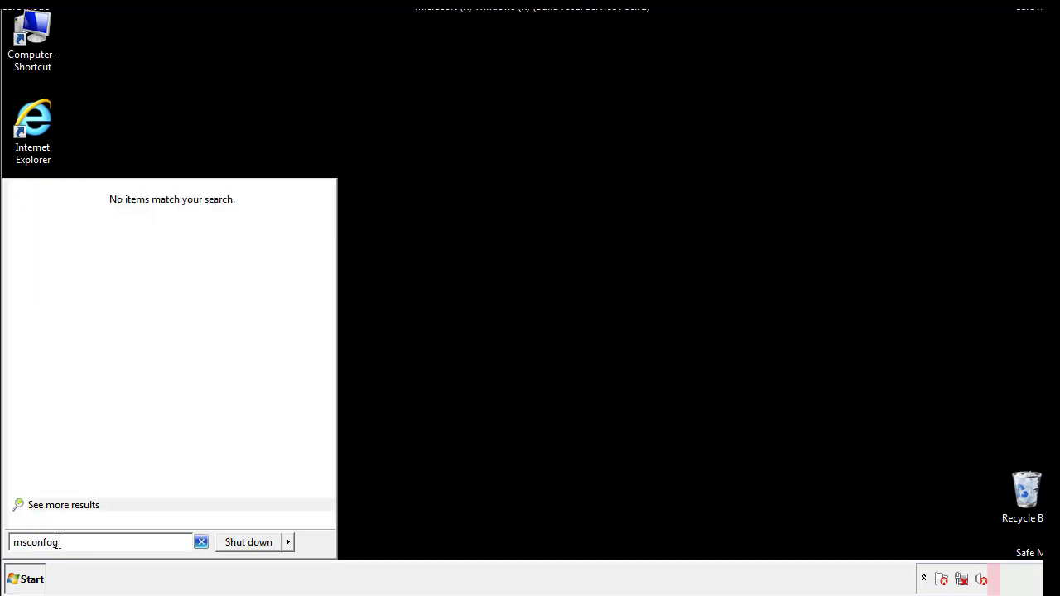
pyautogui.press('BackSpace')
pyautogui.press('BackSpace')
pyautogui.write('ig')
pyautogui.press('Return')
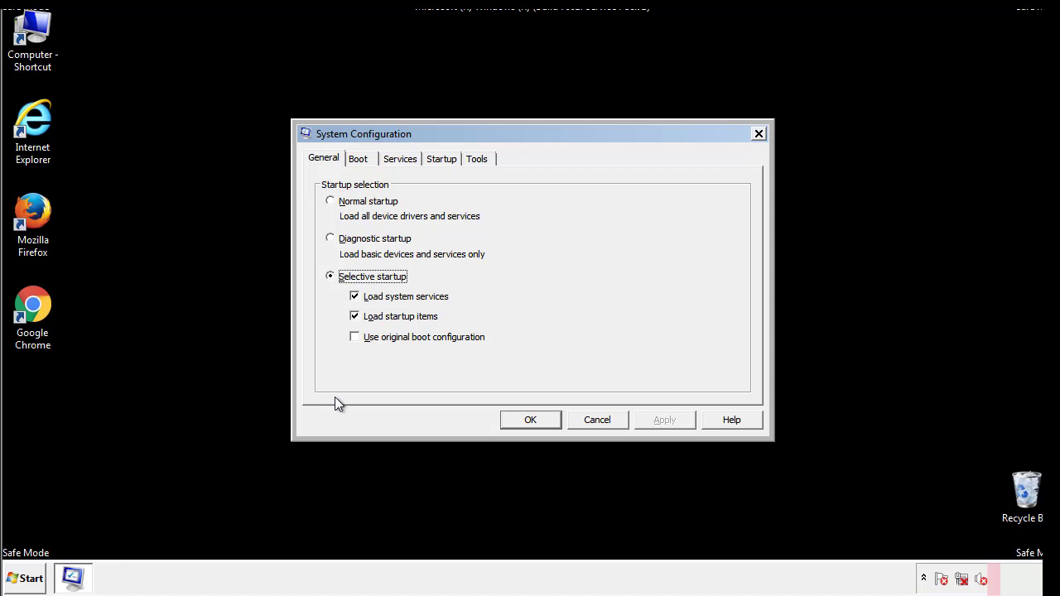
# Turn off the Safe boot option for Windows 7, apply the boot settings, and restart the computer.
pyautogui.click(357, 158)
pyautogui.click(333, 318)
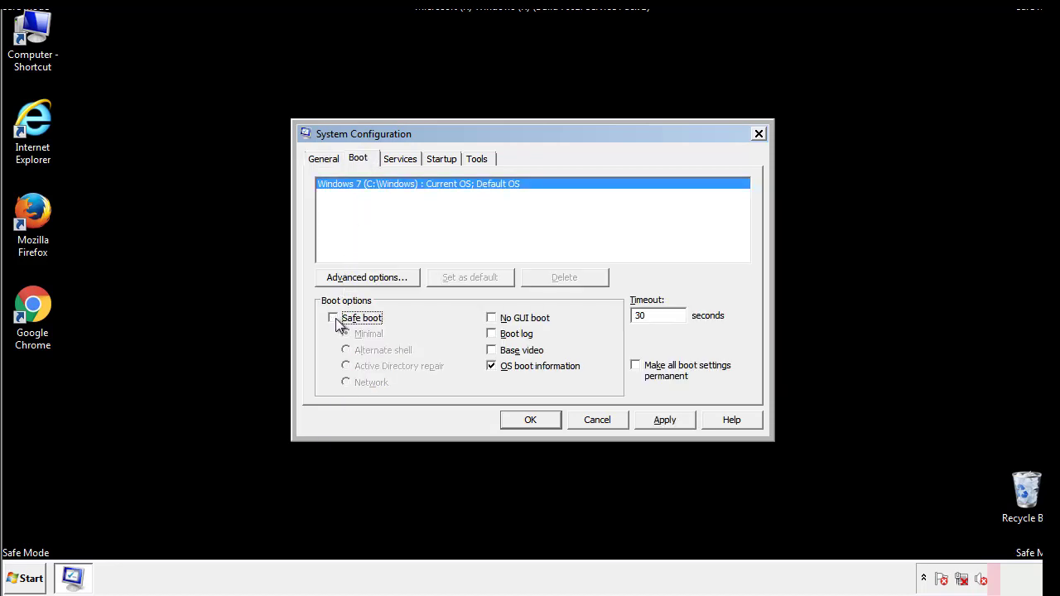
pyautogui.click(666, 423)
pyautogui.click(551, 422)
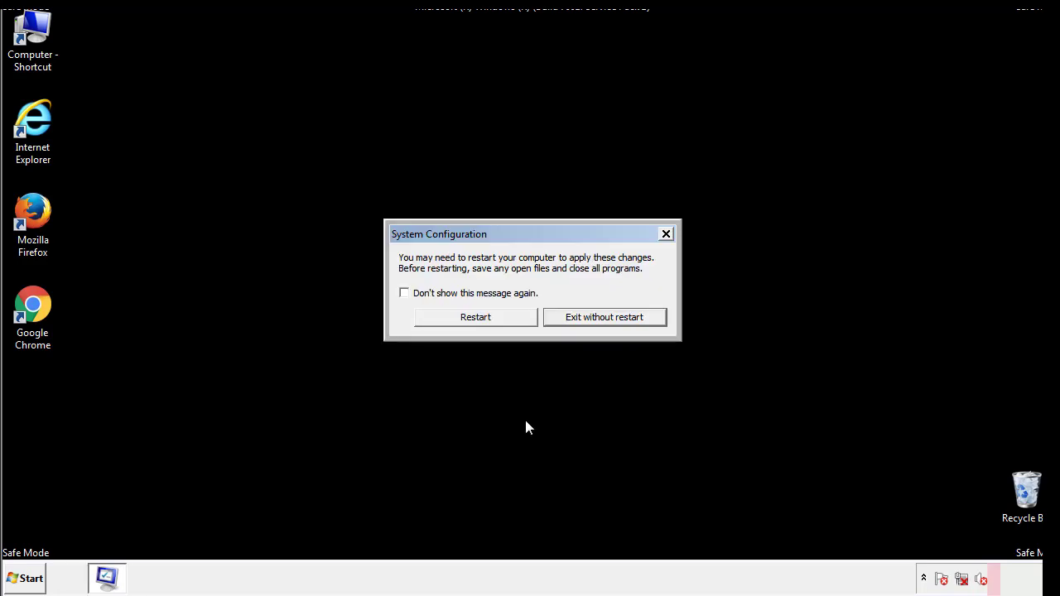
pyautogui.click(490, 323)
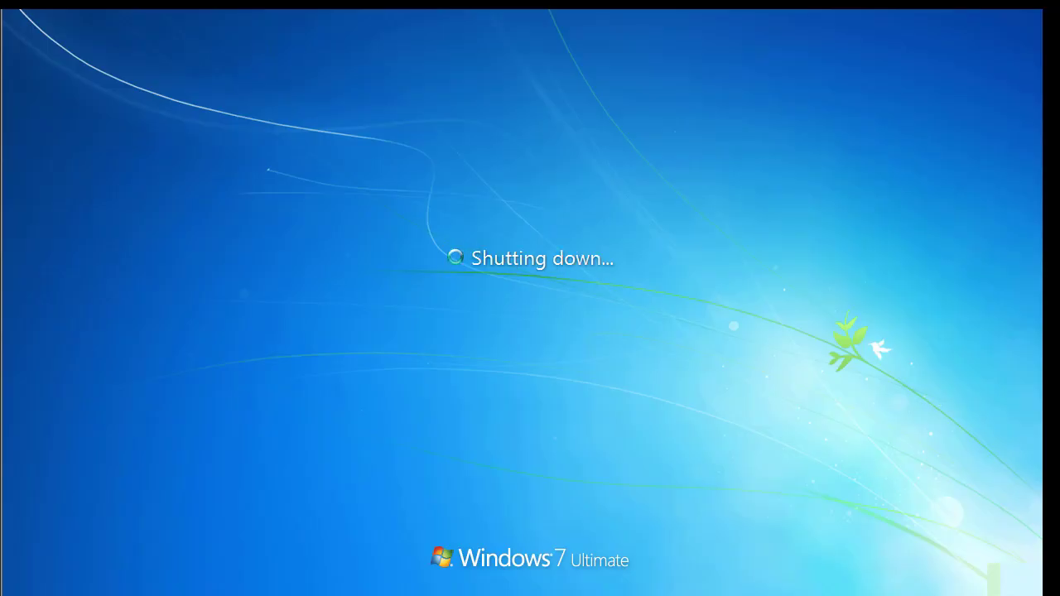